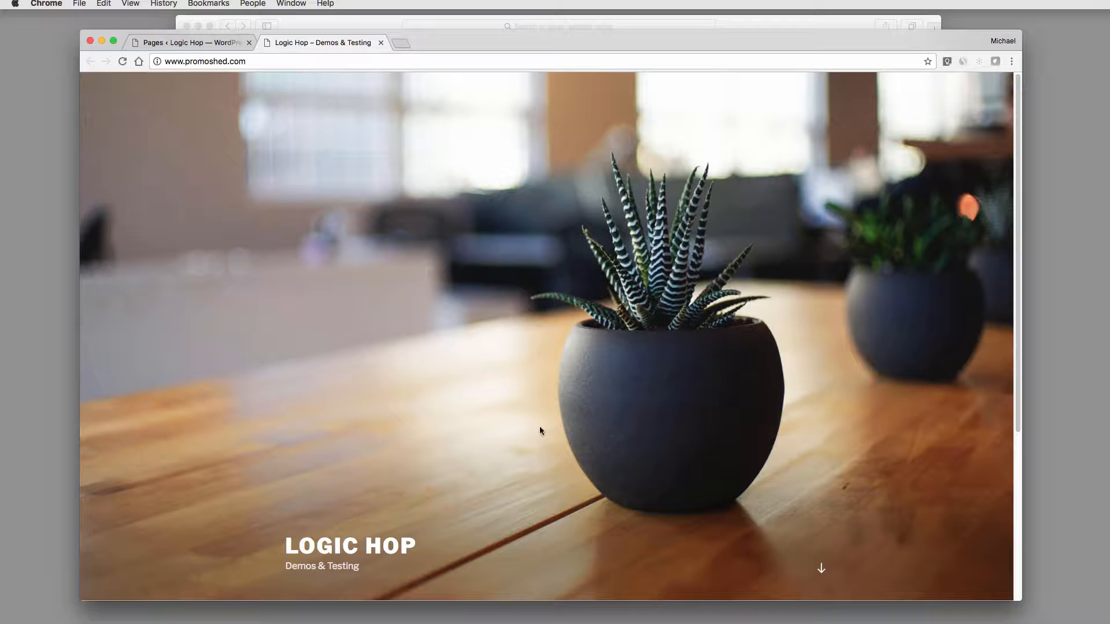
Create a new WordPress page titled "Logic Hop Test" and publish it
left_click(205, 45)
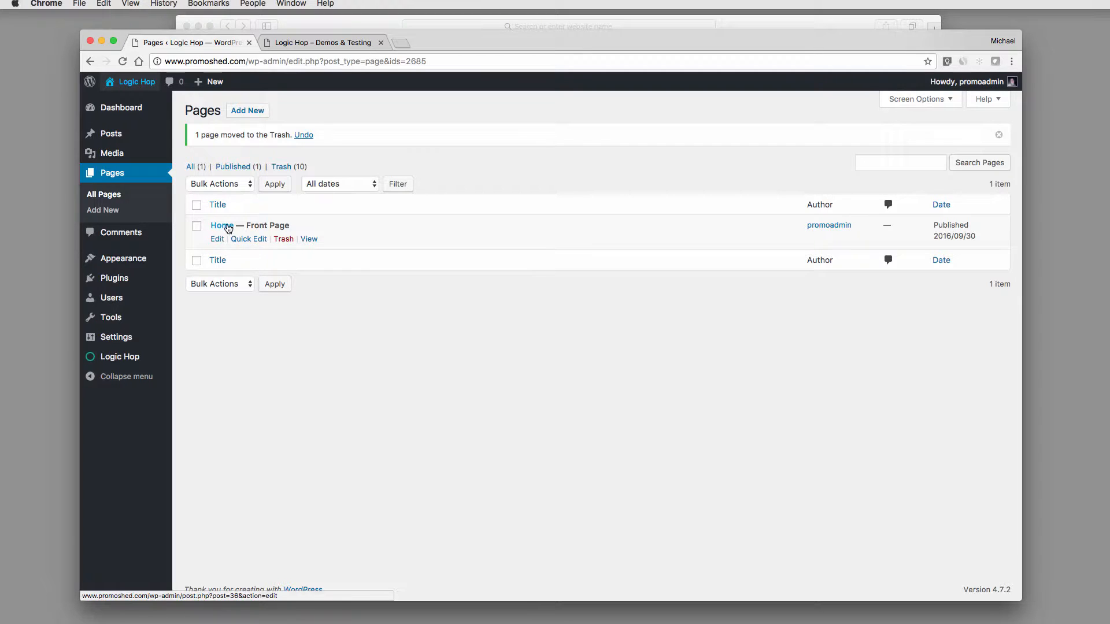
left_click(254, 113)
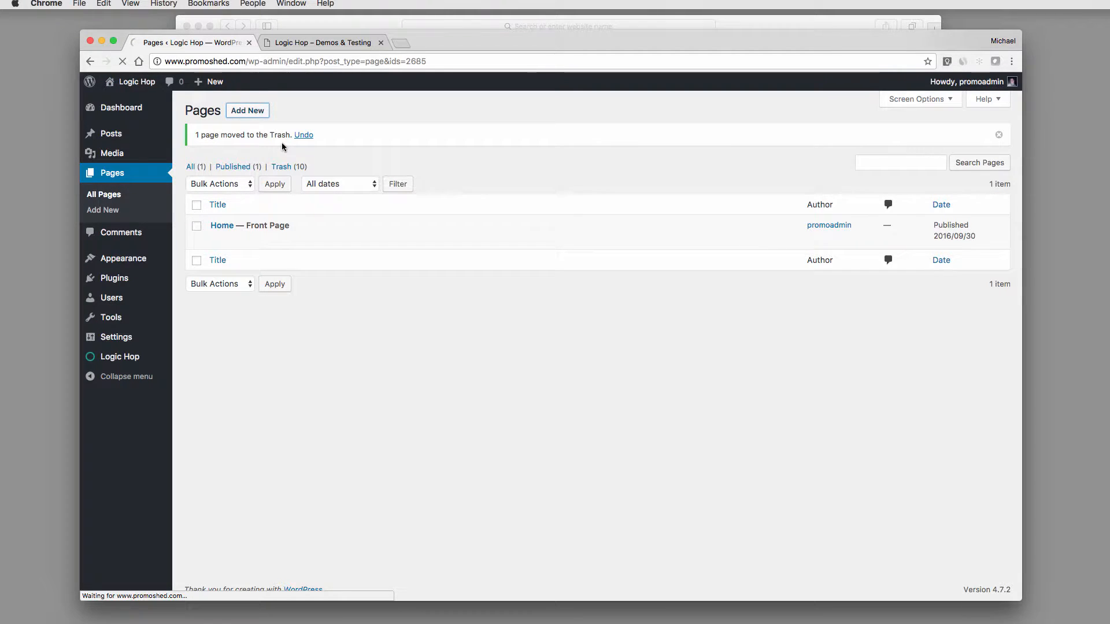
type("Lo")
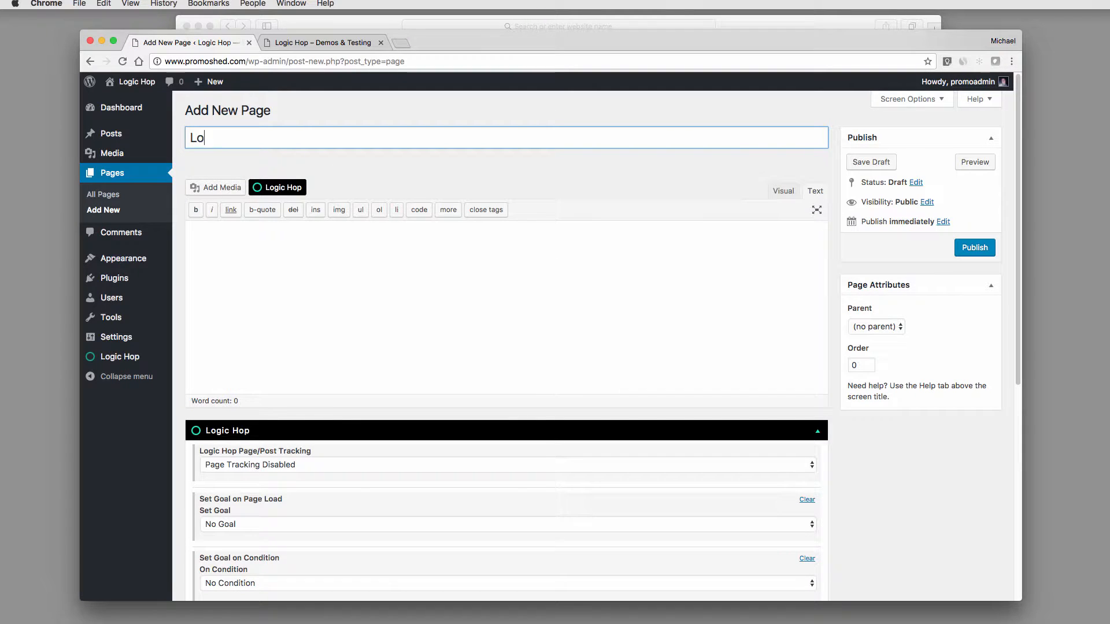
type("gic Hop Test")
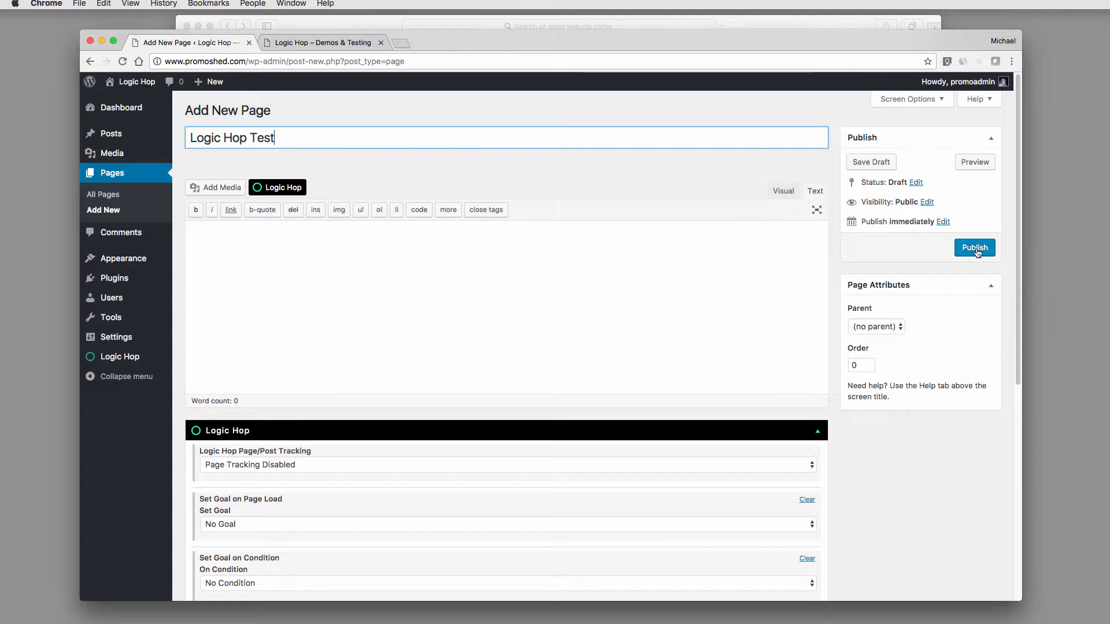
left_click(976, 249)
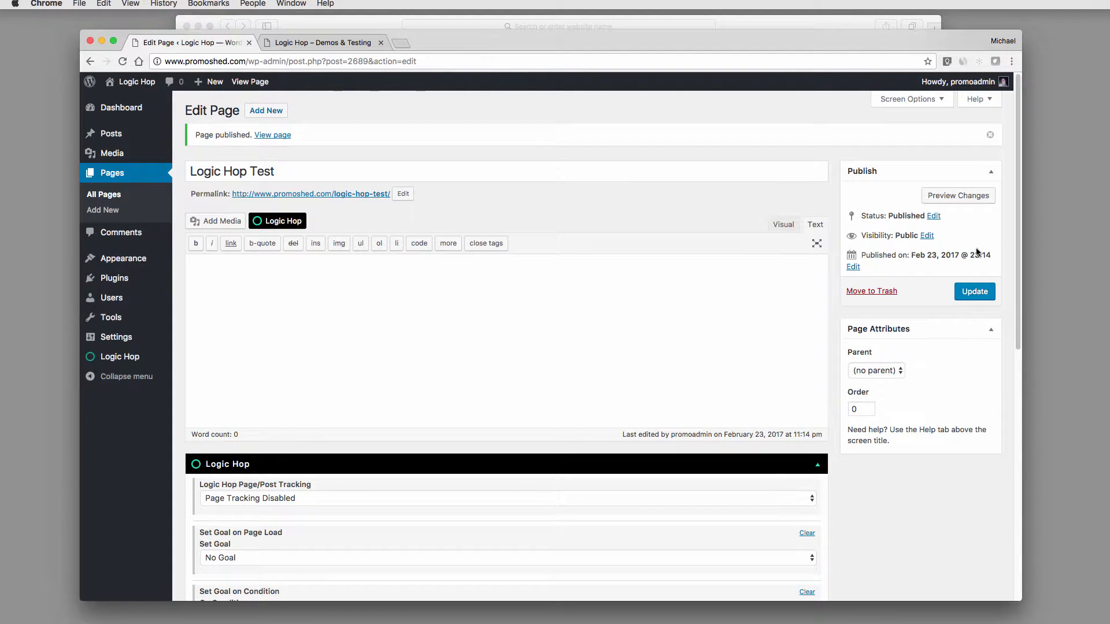
View the published Logic Hop Test page in its own tab, close the old site tab, and return to the page editor
left_click(278, 137)
left_click(381, 42)
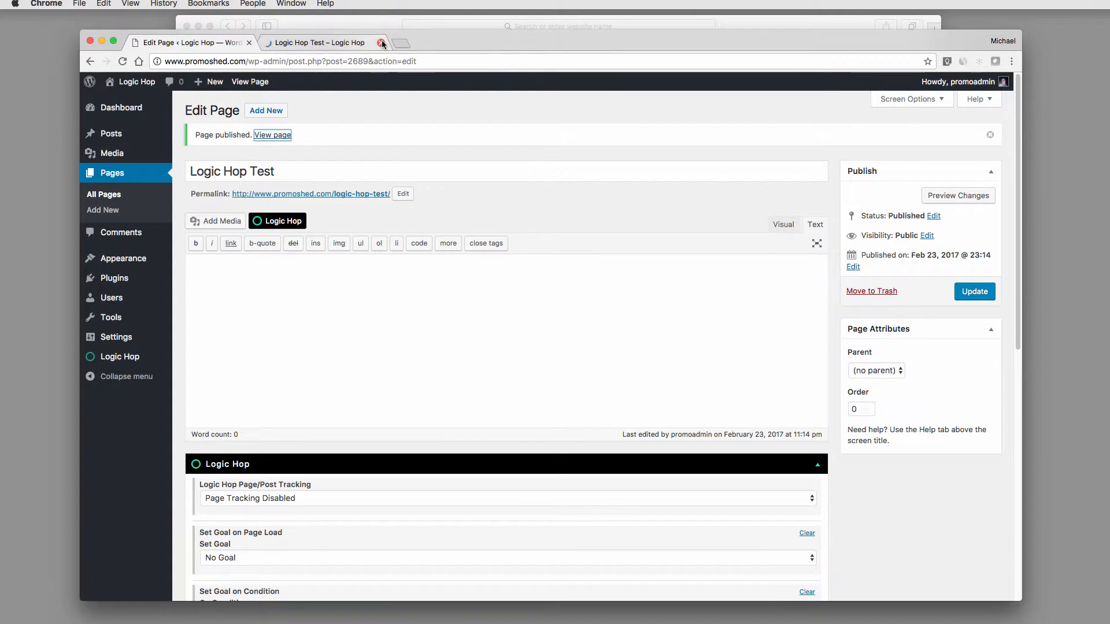
left_click(342, 43)
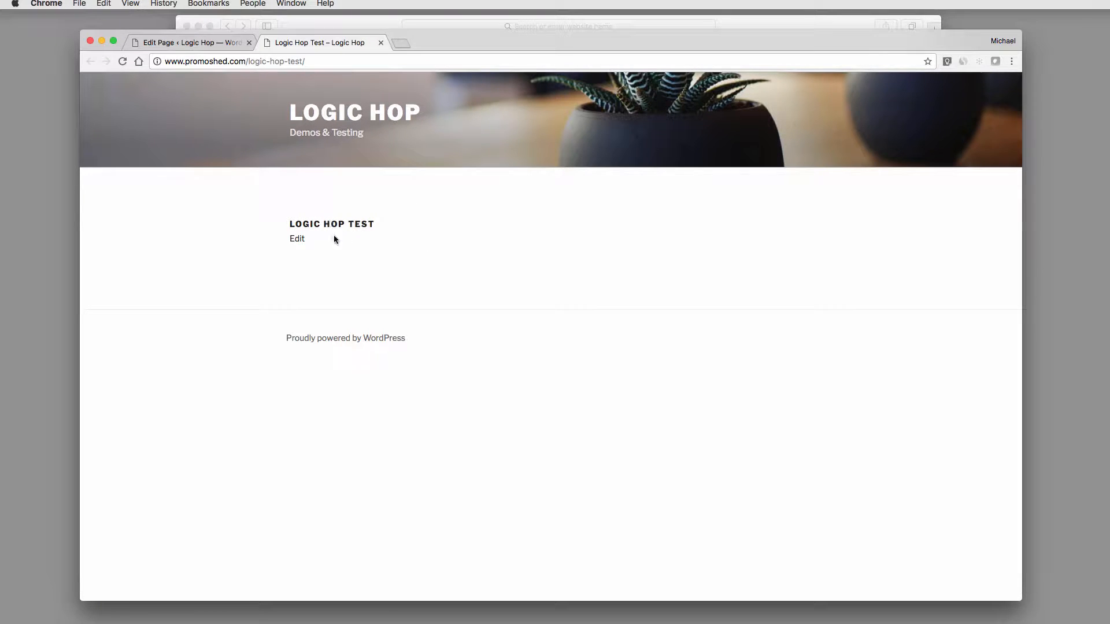
left_click(199, 43)
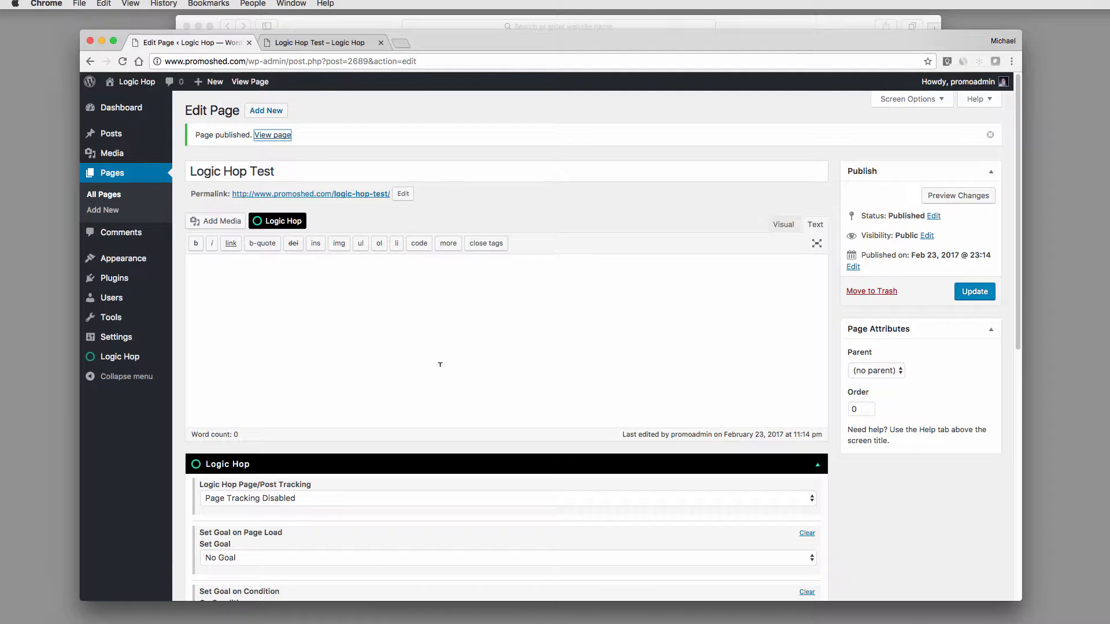
Set Logic Hop Page/Post Tracking to Page Tracking Enabled for this page and collapse the Logic Hop settings box
scroll(440, 361, "down", 2)
scroll(440, 362, "down", 5)
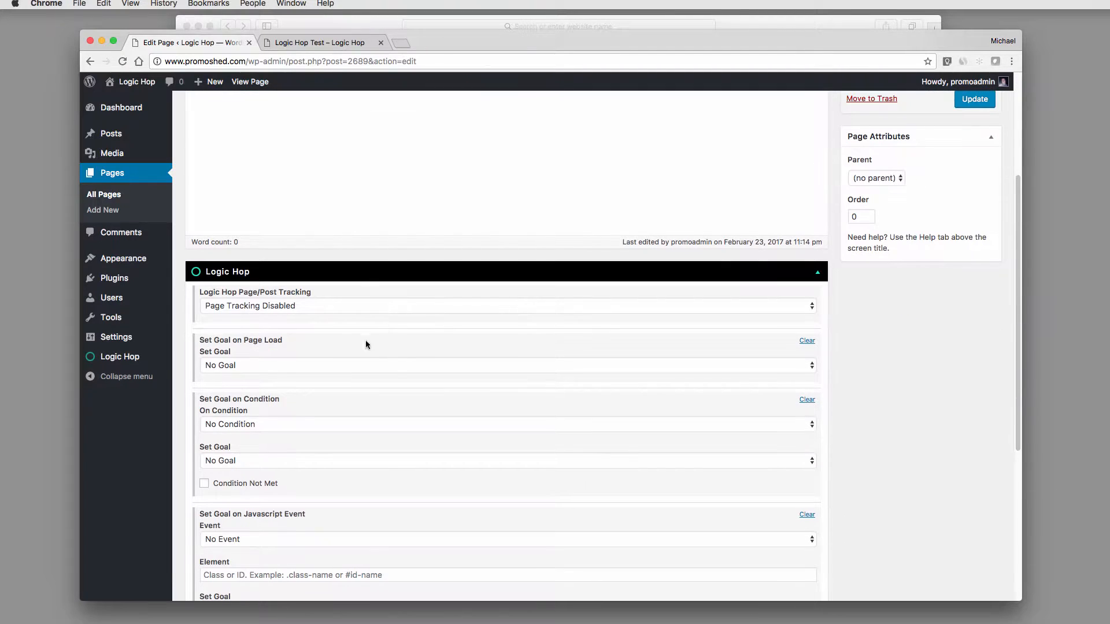
scroll(393, 382, "down", 5)
scroll(392, 376, "up", 2)
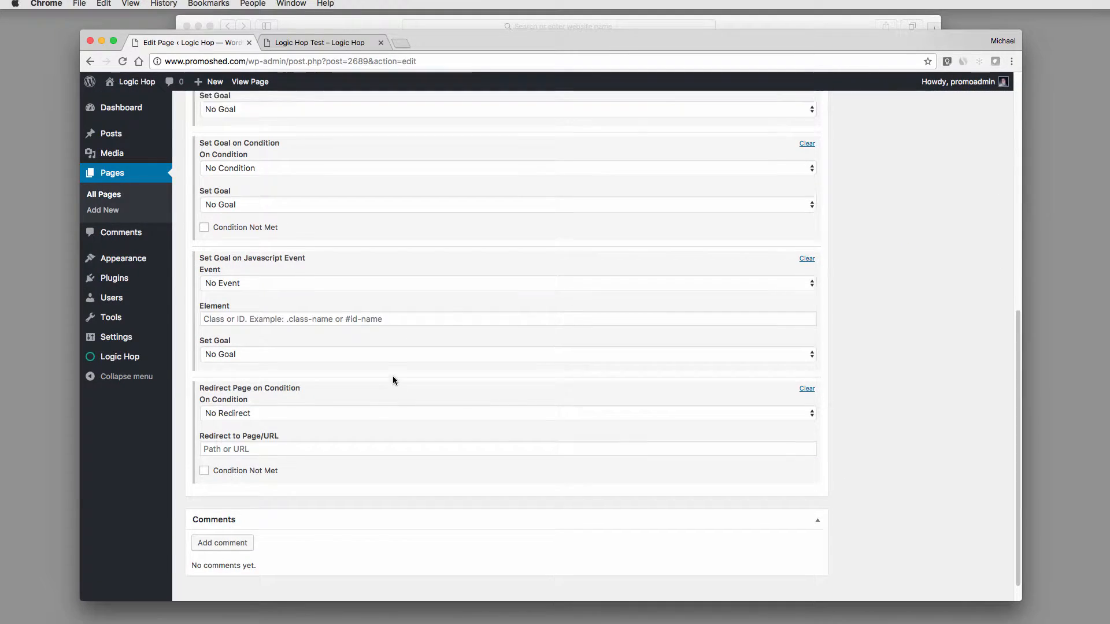
scroll(384, 278, "up", 2)
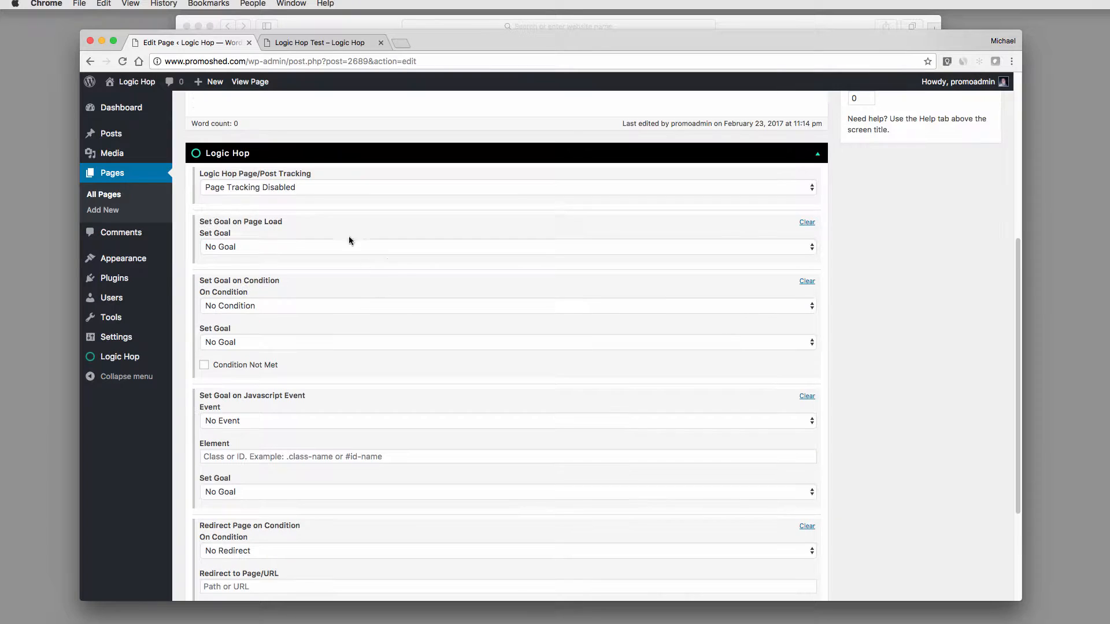
left_click(323, 191)
left_click(325, 199)
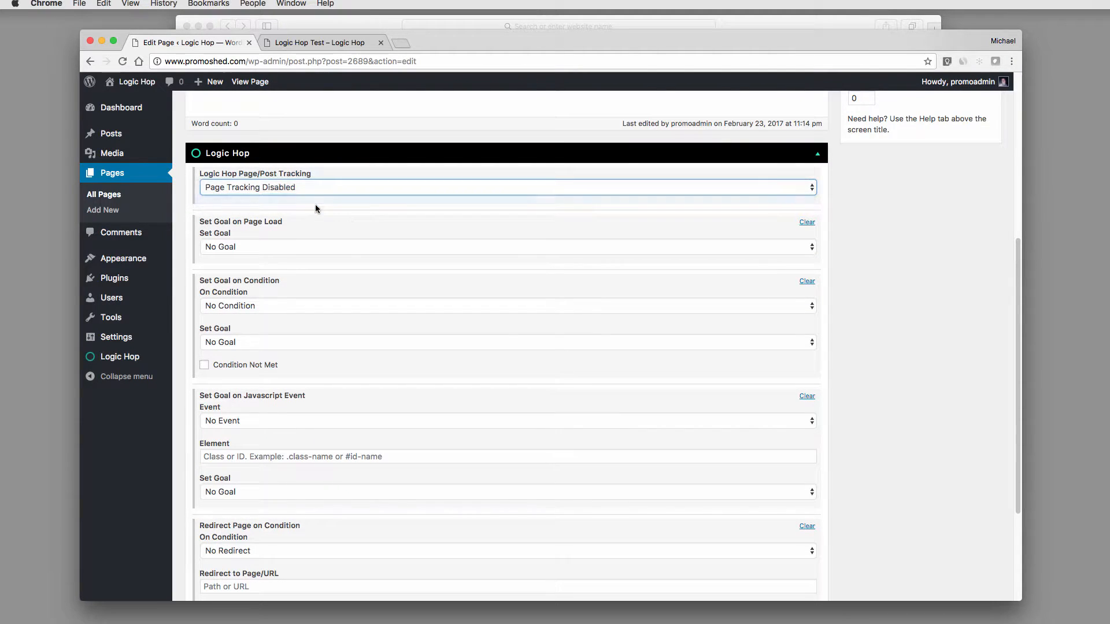
scroll(449, 261, "up", 6)
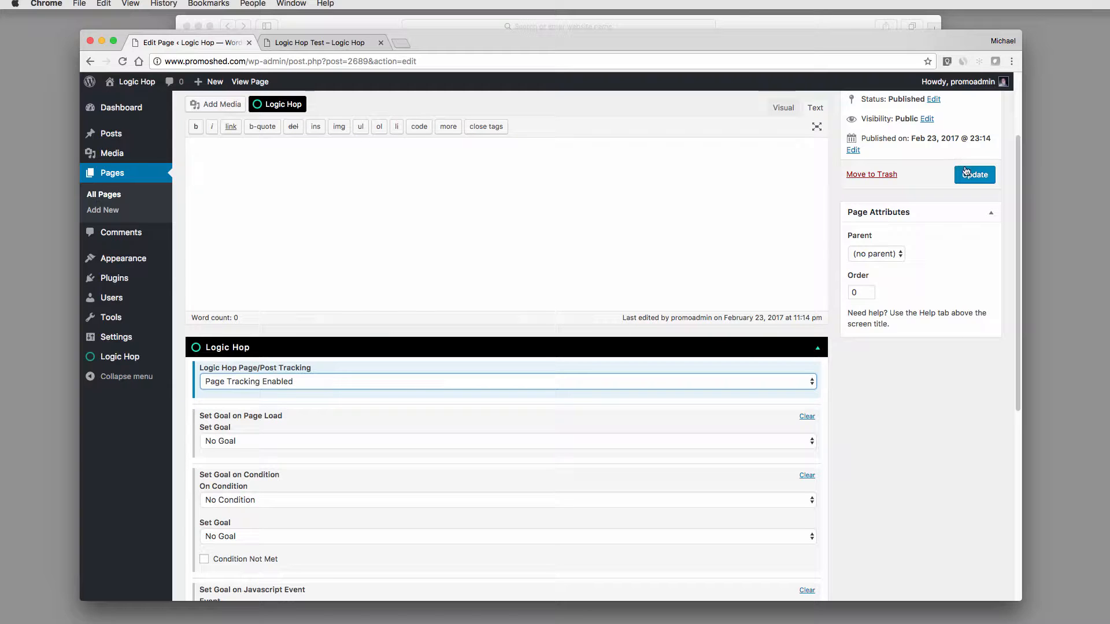
left_click(819, 351)
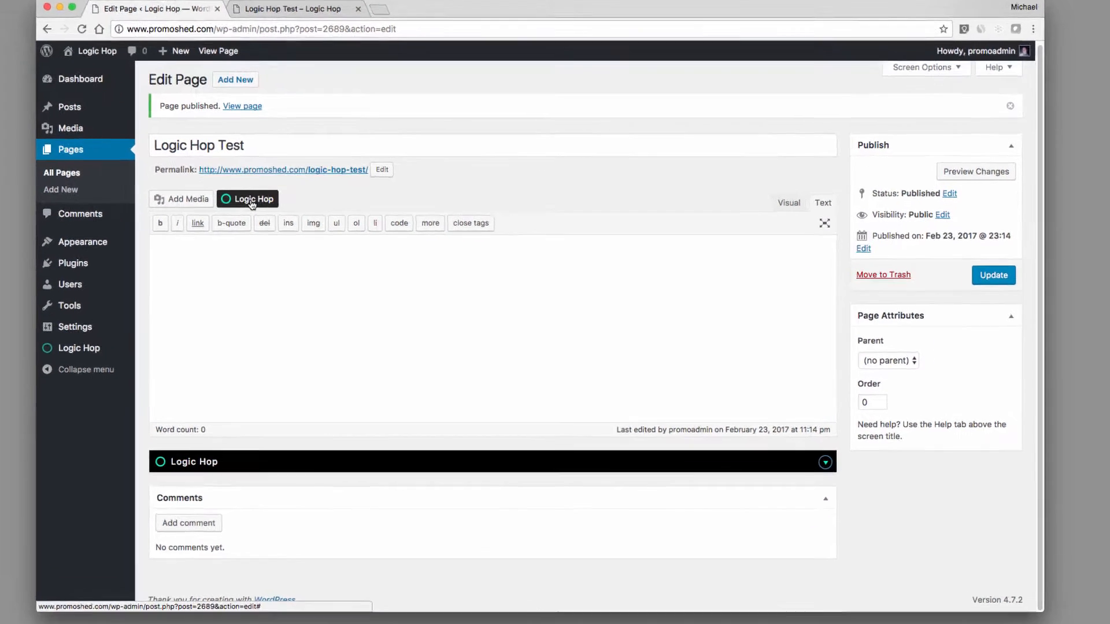
Insert a Logic Hop conditional shortcode for the "User's First Visit" condition into the page content
left_click(279, 220)
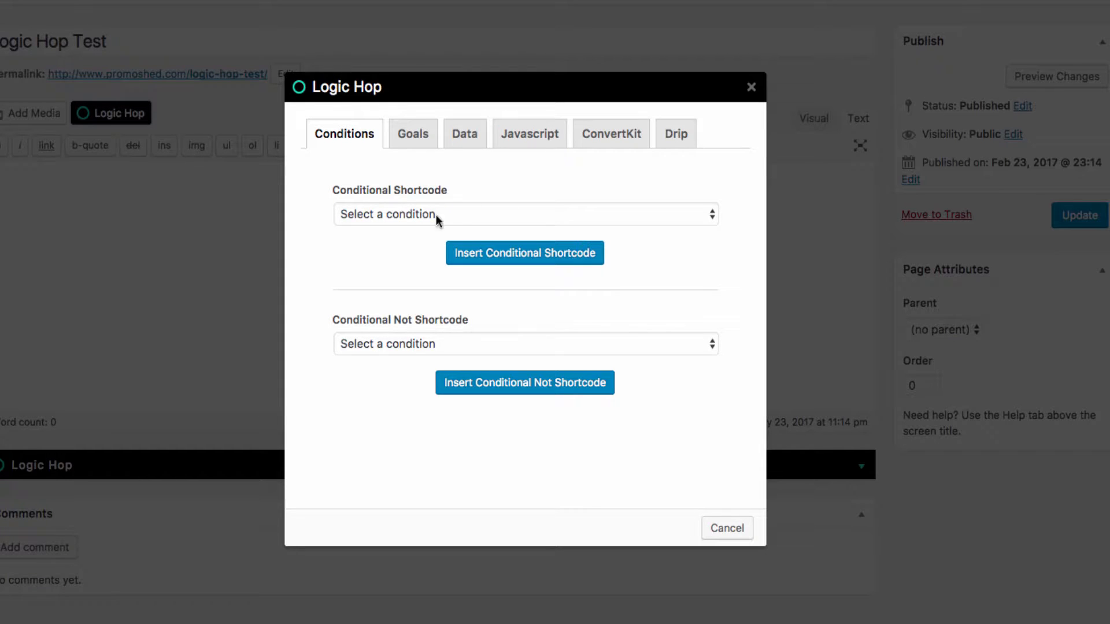
left_click(470, 215)
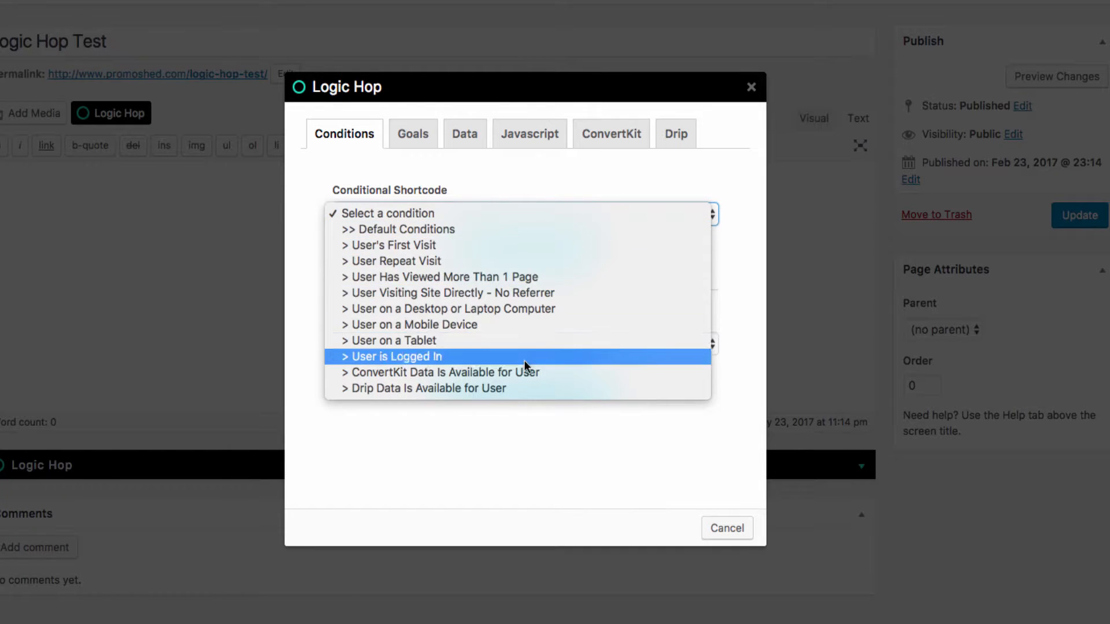
left_click(463, 245)
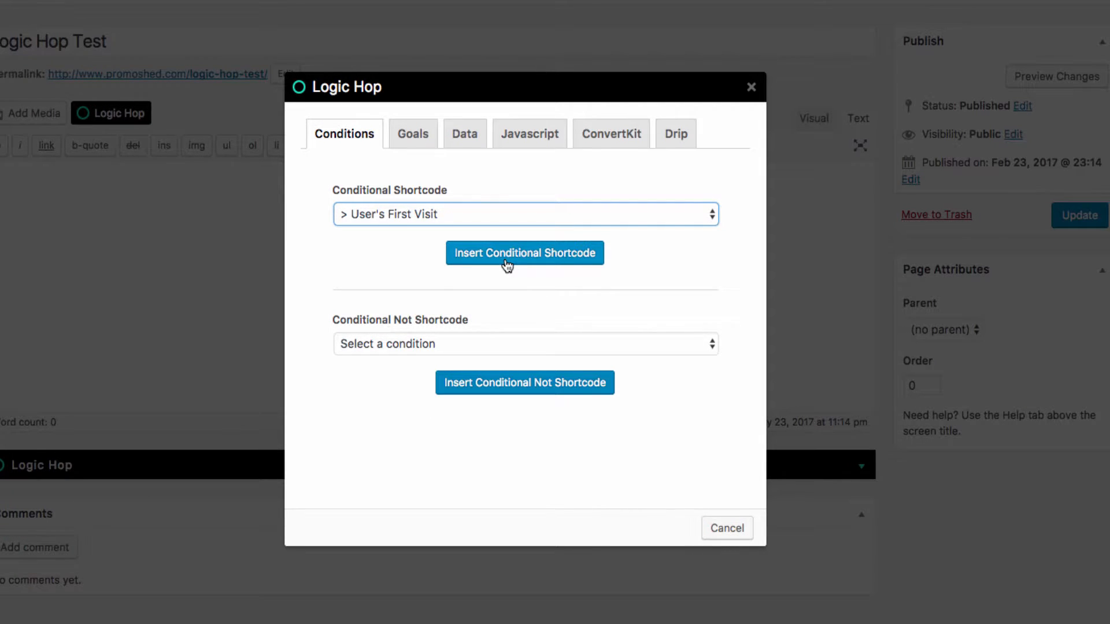
left_click(507, 263)
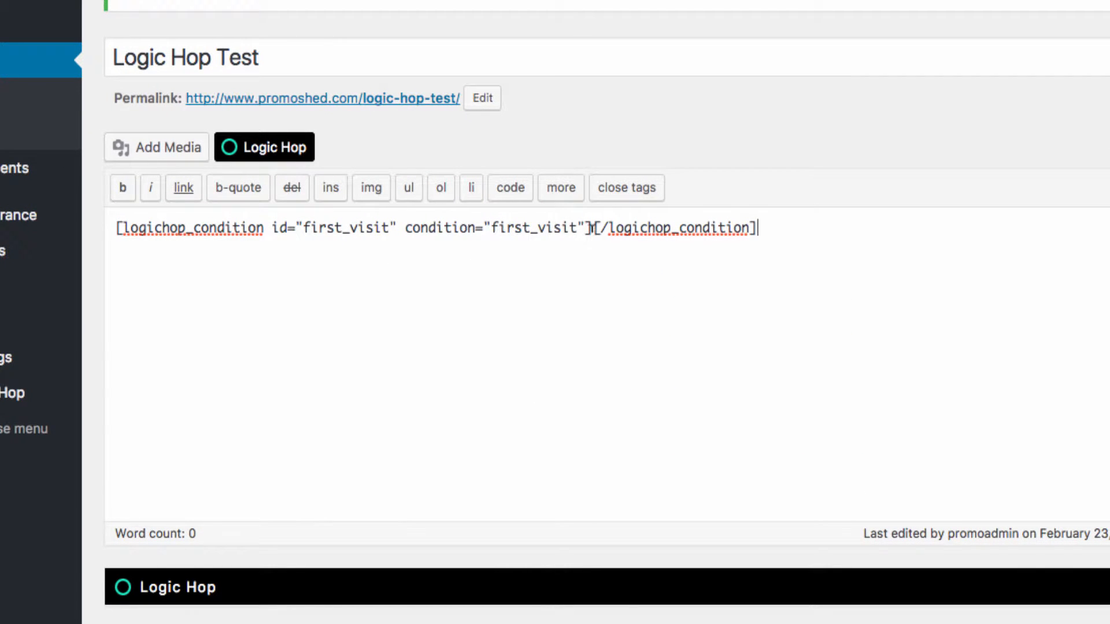
Put the first-visit shortcode's opening and closing tags on separate lines with an empty line between them
left_click_drag(591, 227, 112, 214)
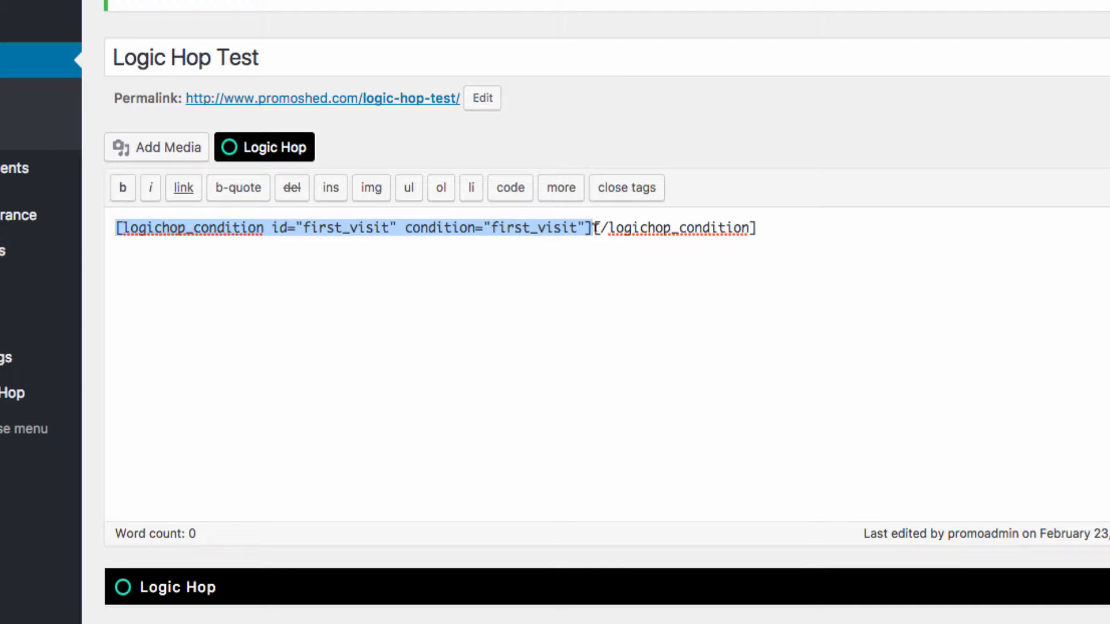
left_click_drag(593, 228, 782, 226)
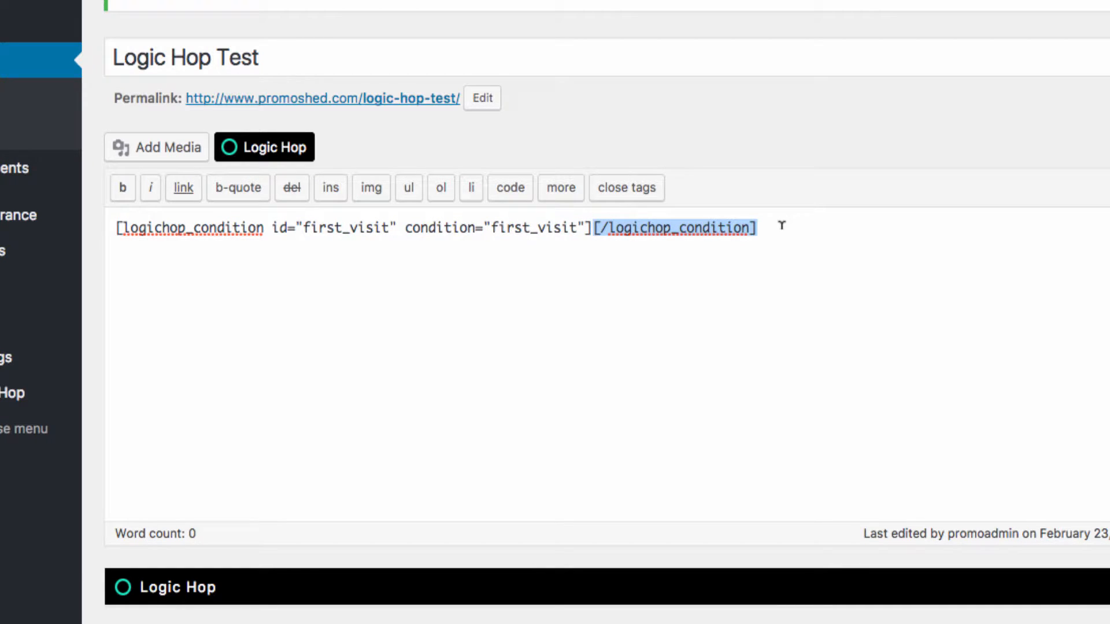
left_click(595, 228)
key("Return")
key("Return")
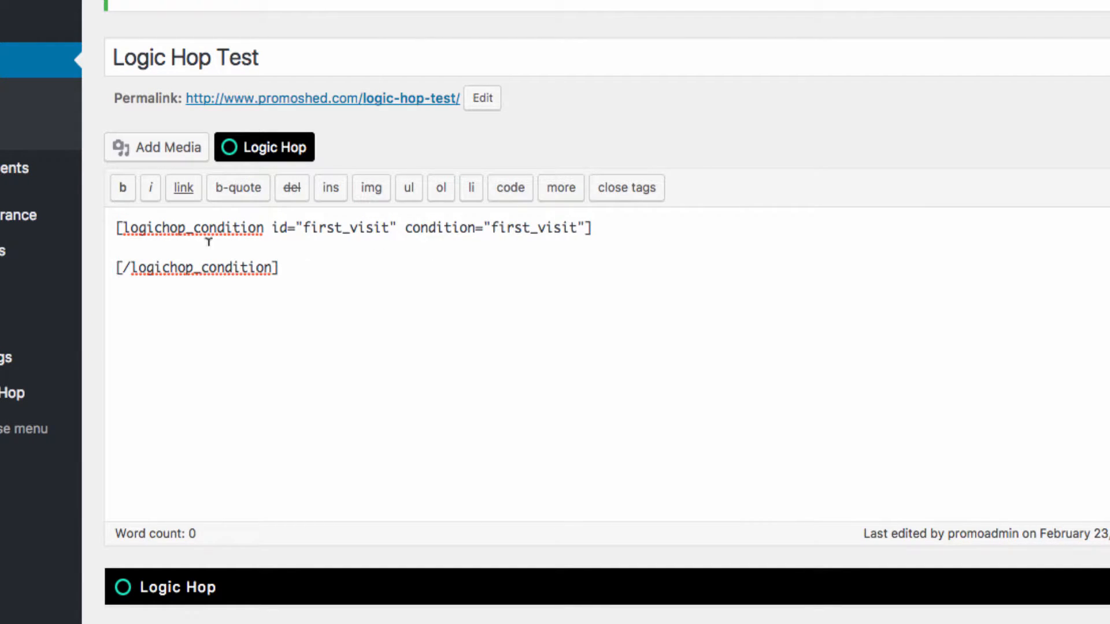
Add the heading <h2>User's First Visit</h2> between the opening and closing first-visit condition tags
left_click_drag(116, 228, 592, 228)
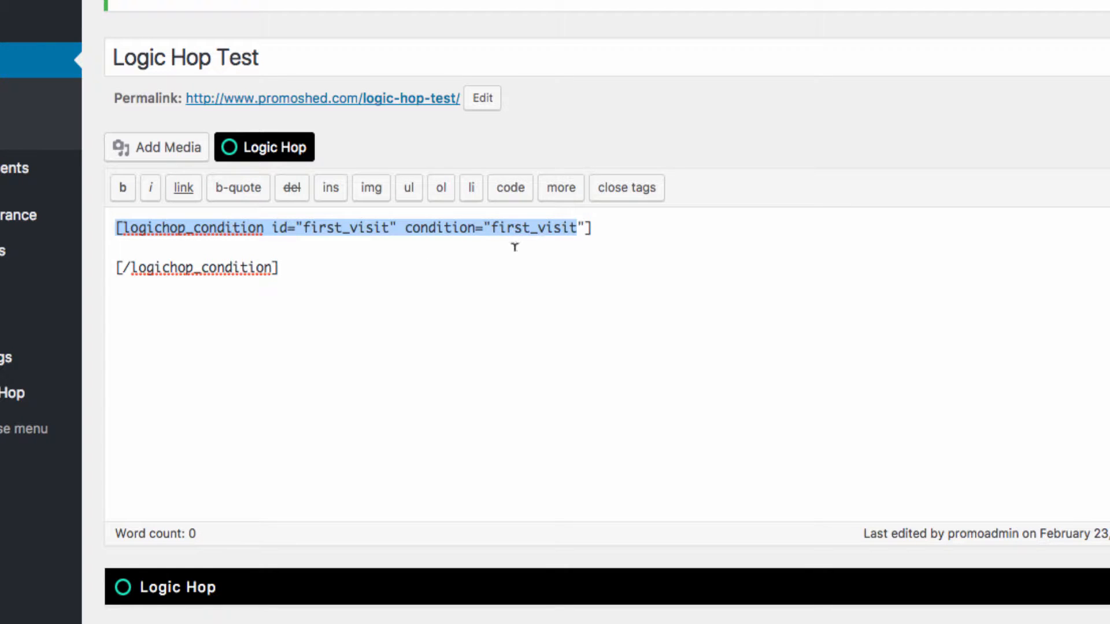
left_click_drag(307, 266, 165, 263)
left_click(171, 241)
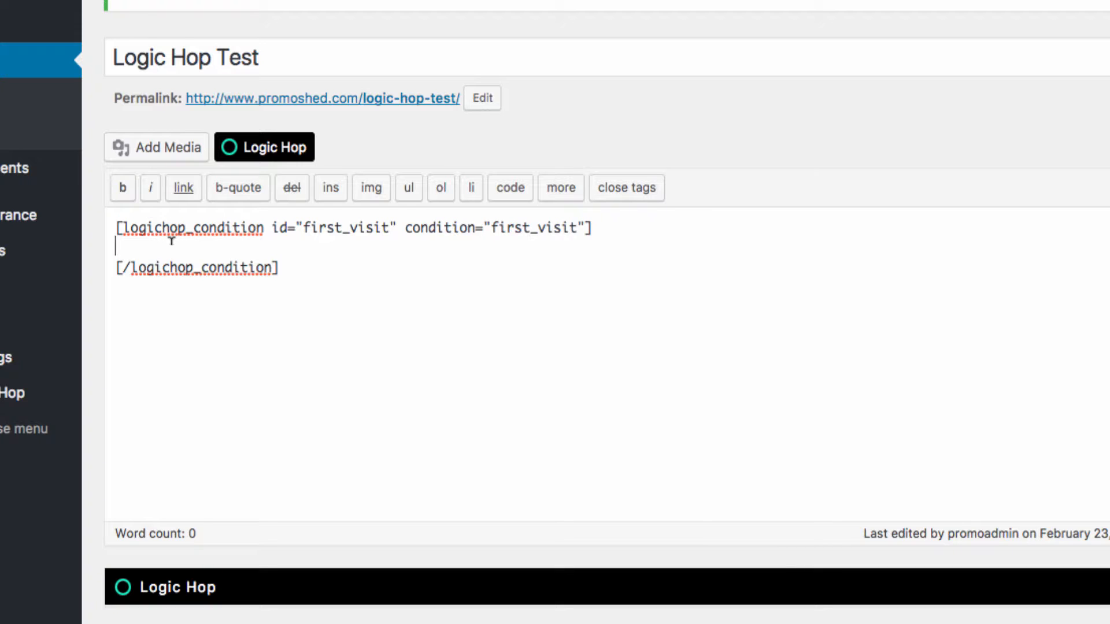
type("<h2>User's First Visit")
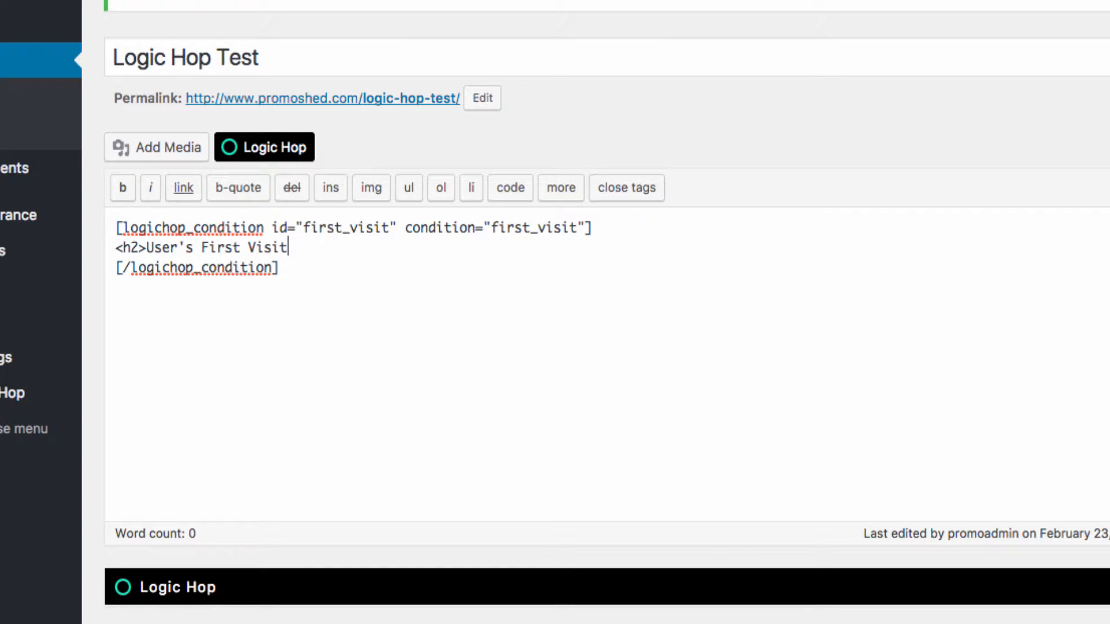
type("</h2>")
Insert a Conditional Not shortcode for "User's First Visit" below the first condition block, separated by an empty line
left_click_drag(350, 279, 107, 226)
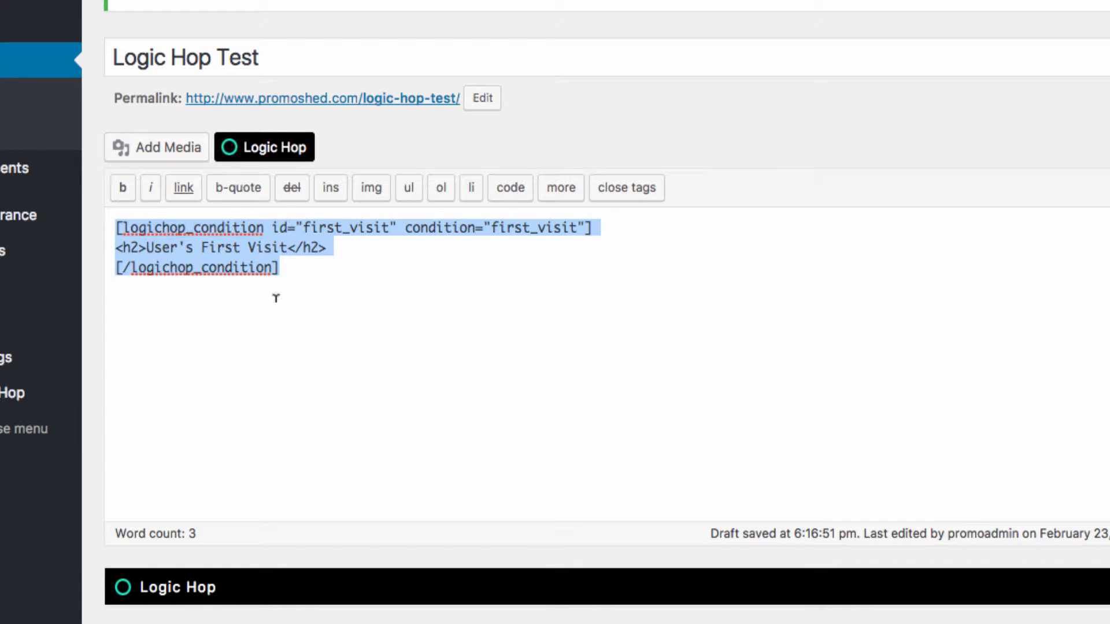
left_click(311, 319)
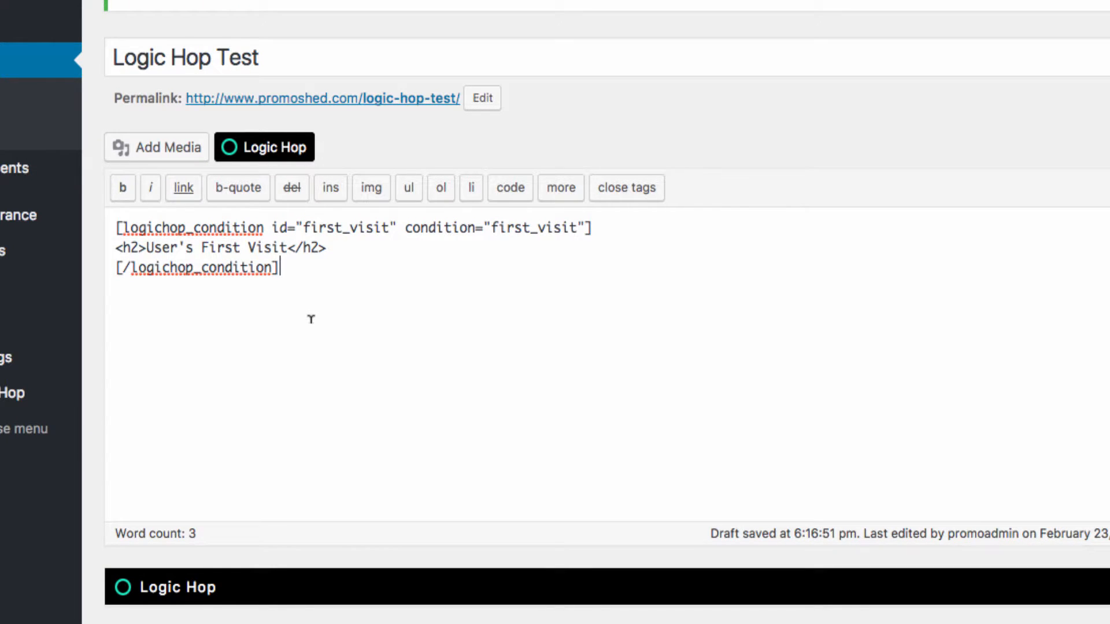
key("Return")
left_click(267, 149)
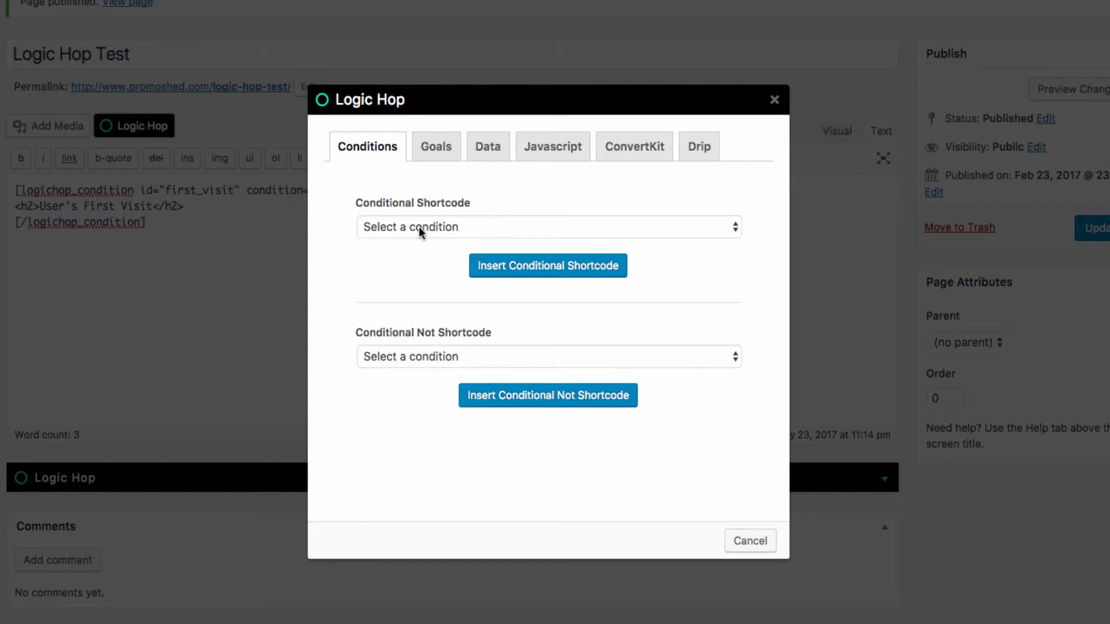
left_click(477, 227)
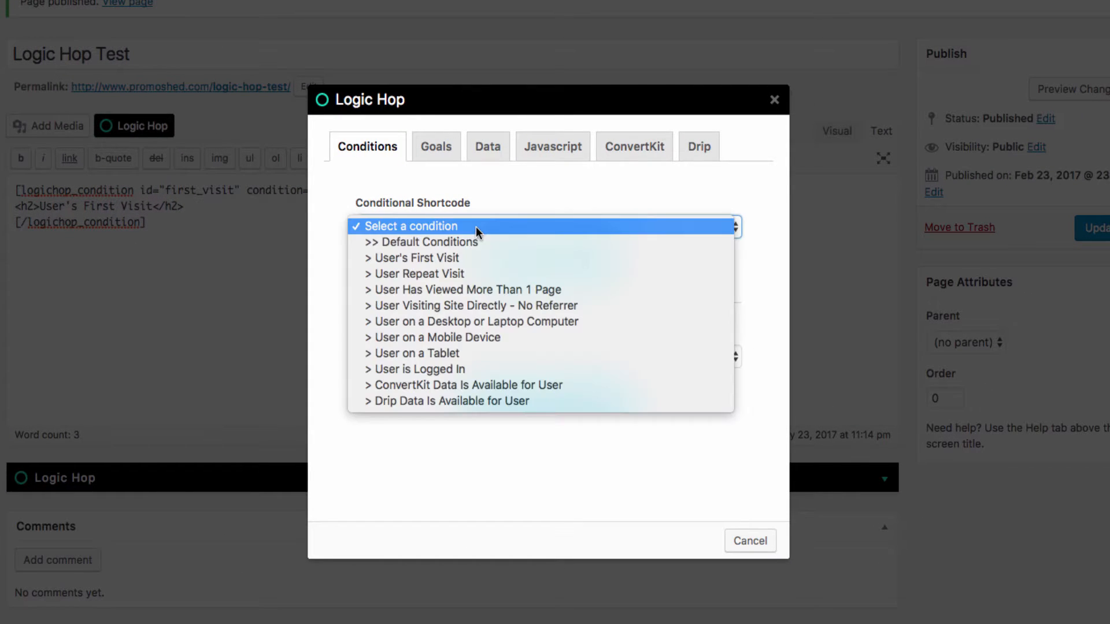
left_click(500, 199)
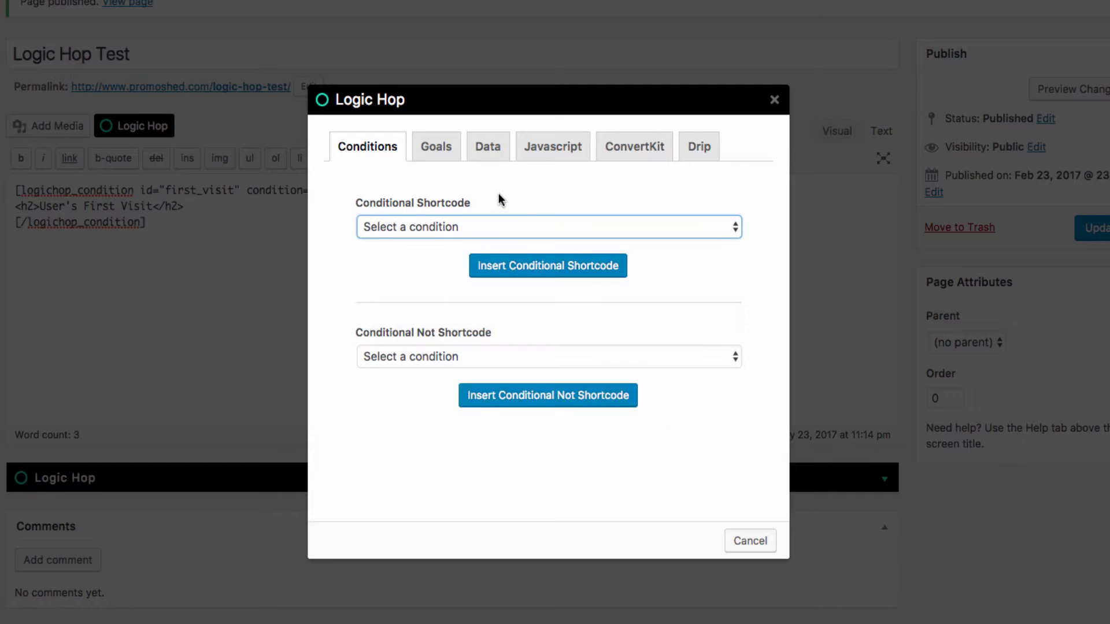
double_click(427, 332)
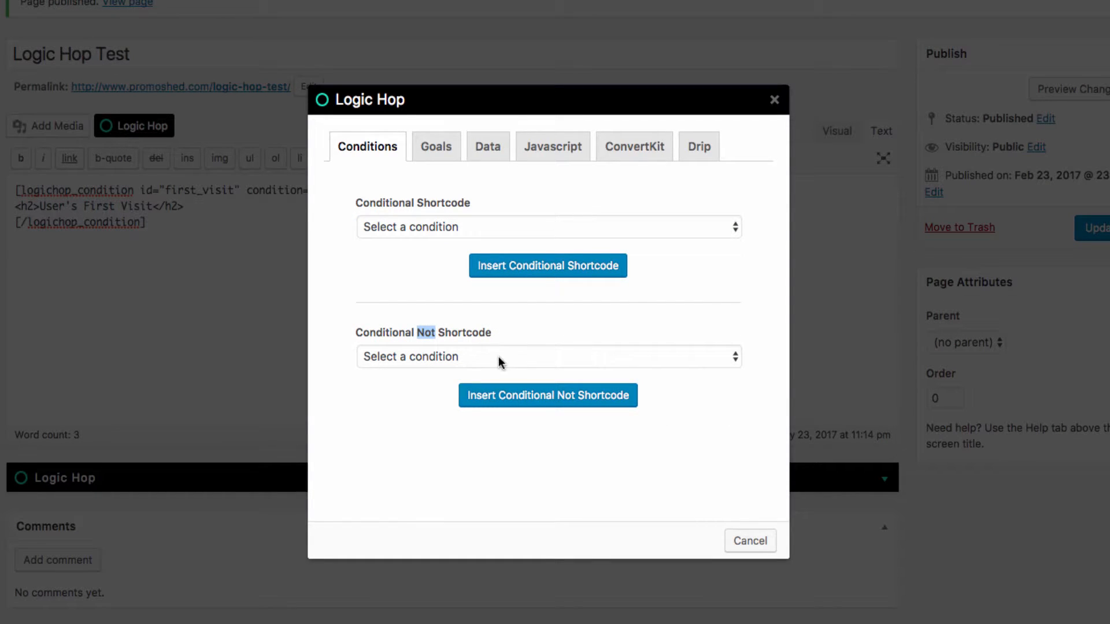
left_click(515, 356)
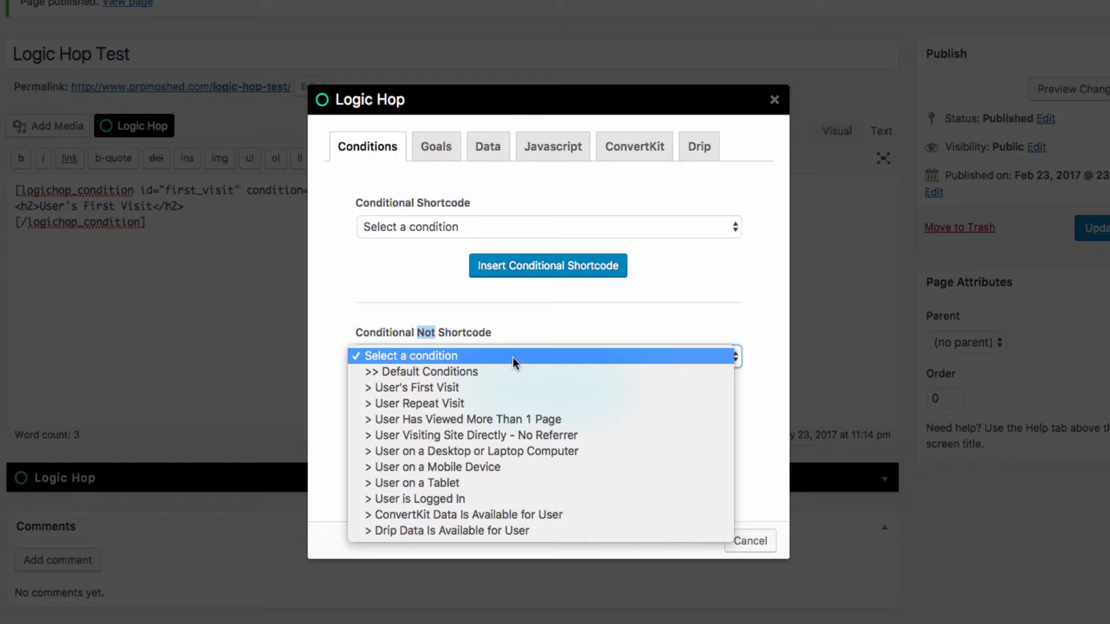
left_click(523, 387)
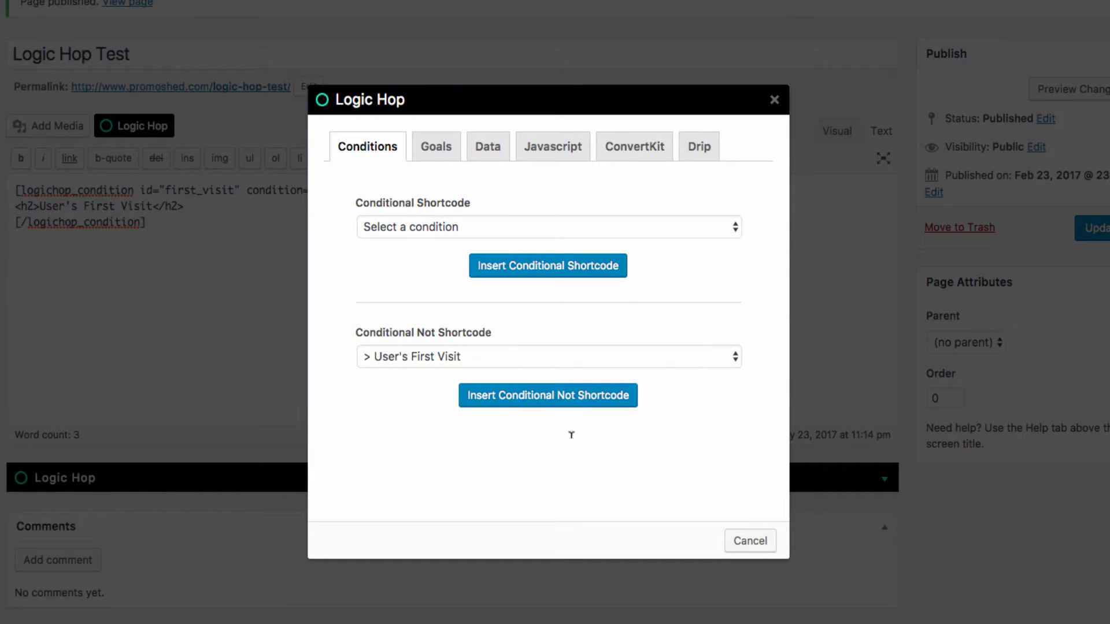
left_click(569, 405)
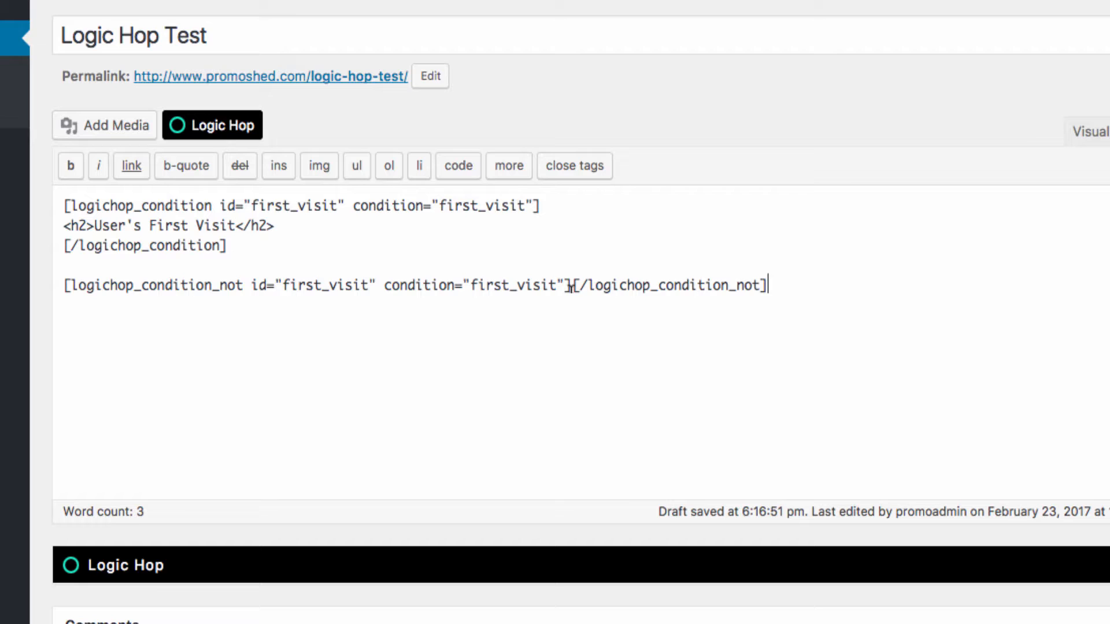
Put the logichop_condition_not shortcode's opening and closing tags on separate lines with an empty line between them
left_click(571, 286)
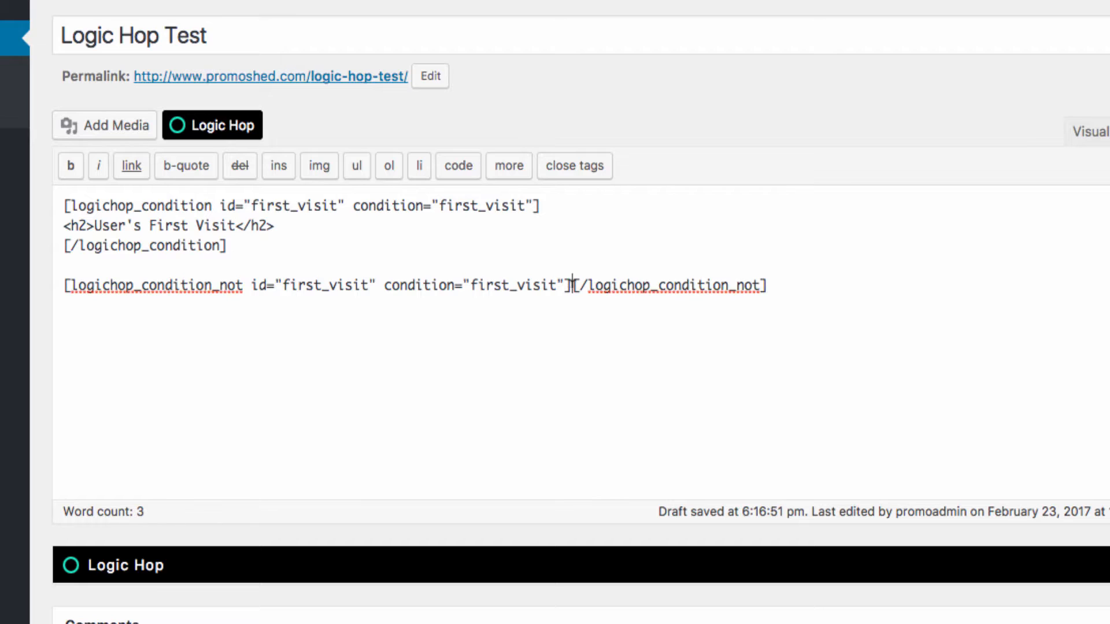
key("Return")
key("Return")
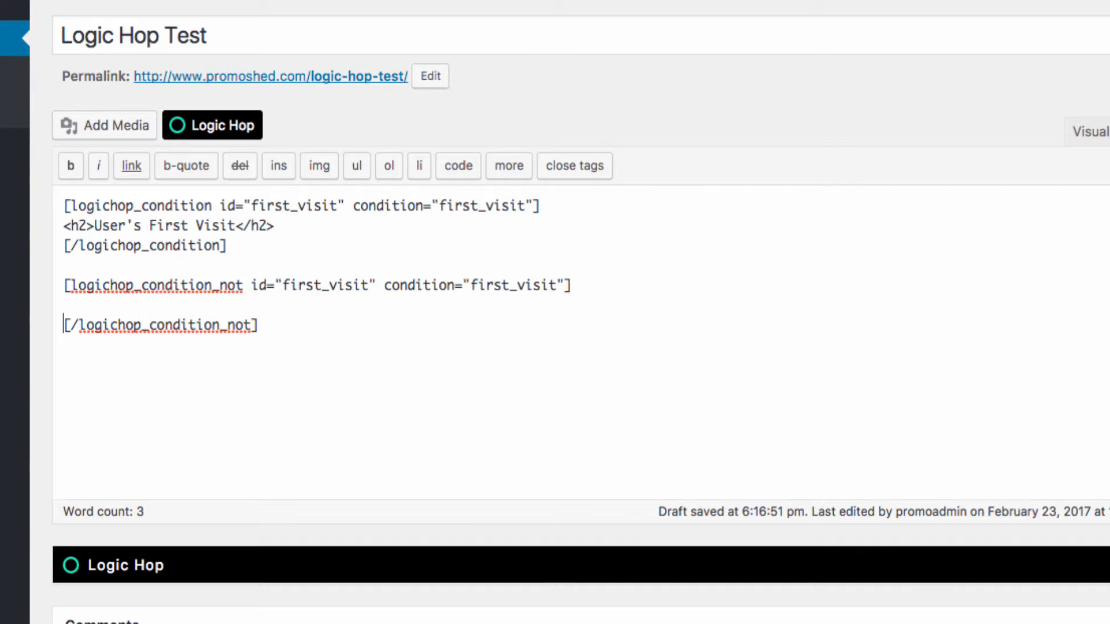
Copy the first-visit heading between the logichop_condition_not tags and reword the copy as <h2>Not the User's First Visit</h2>
double_click(189, 285)
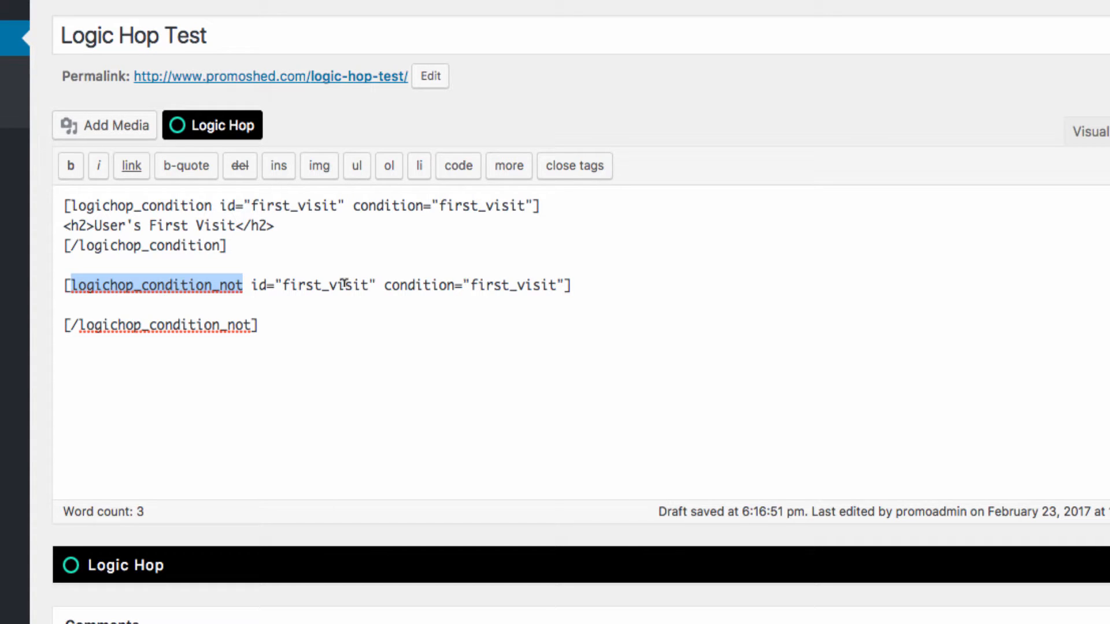
left_click(321, 301)
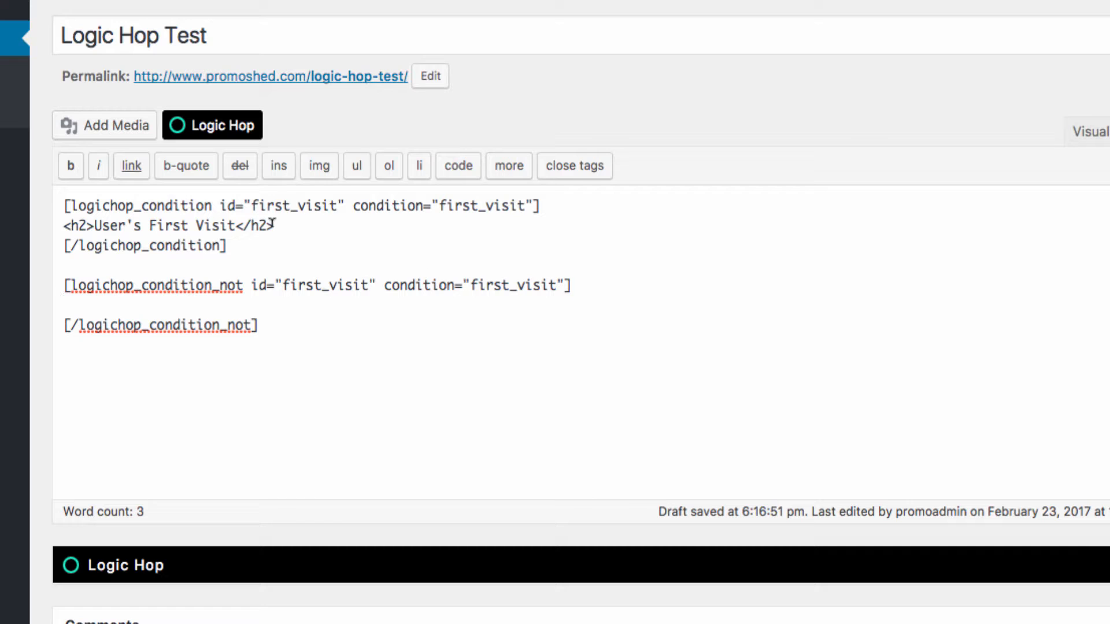
left_click_drag(276, 226, 60, 218)
key("super+c")
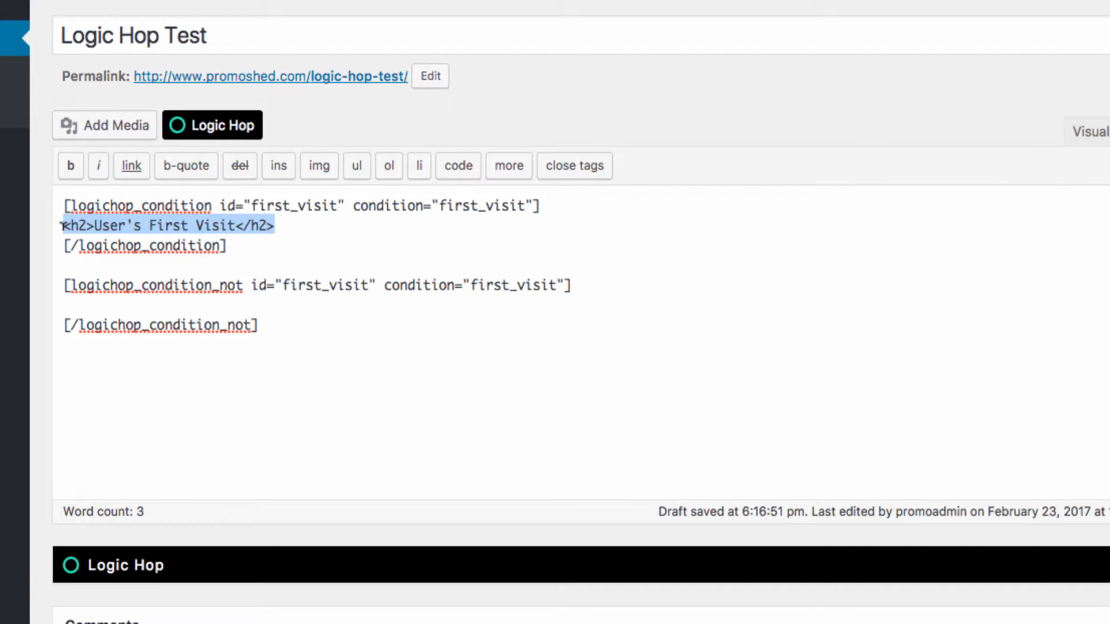
left_click(79, 300)
key("super+v")
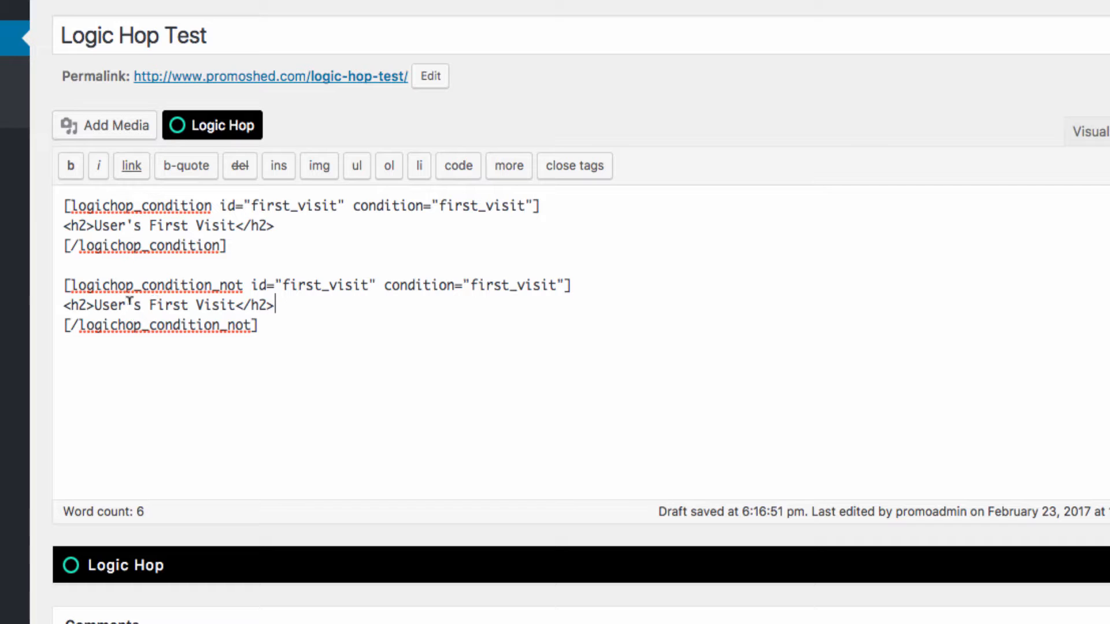
left_click(94, 304)
type("Not the")
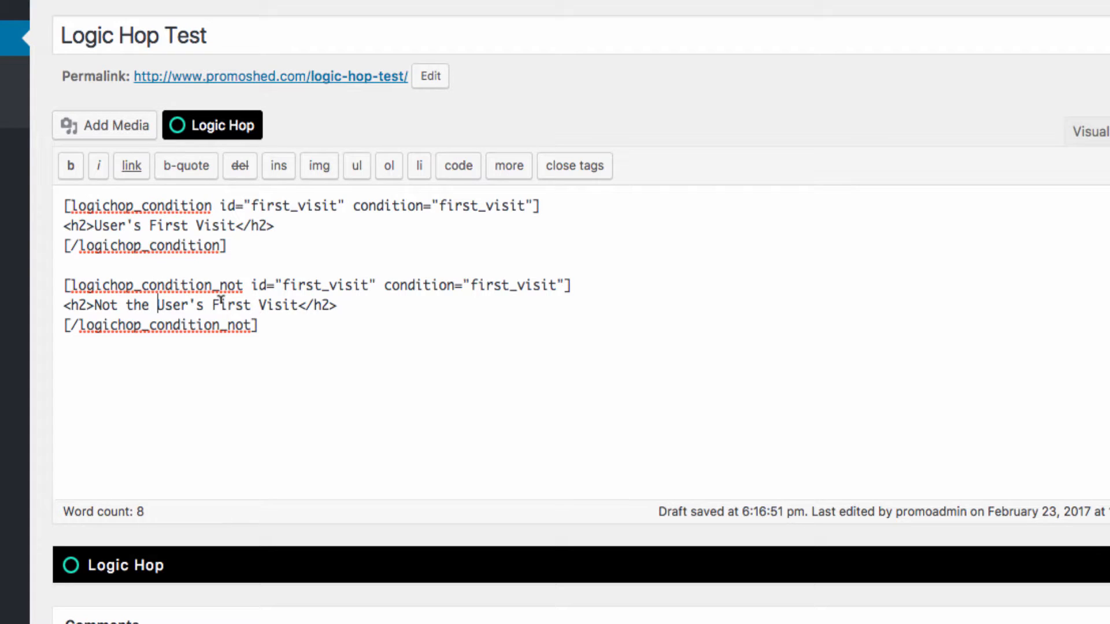
left_click_drag(269, 260, 51, 205)
left_click_drag(275, 325, 58, 282)
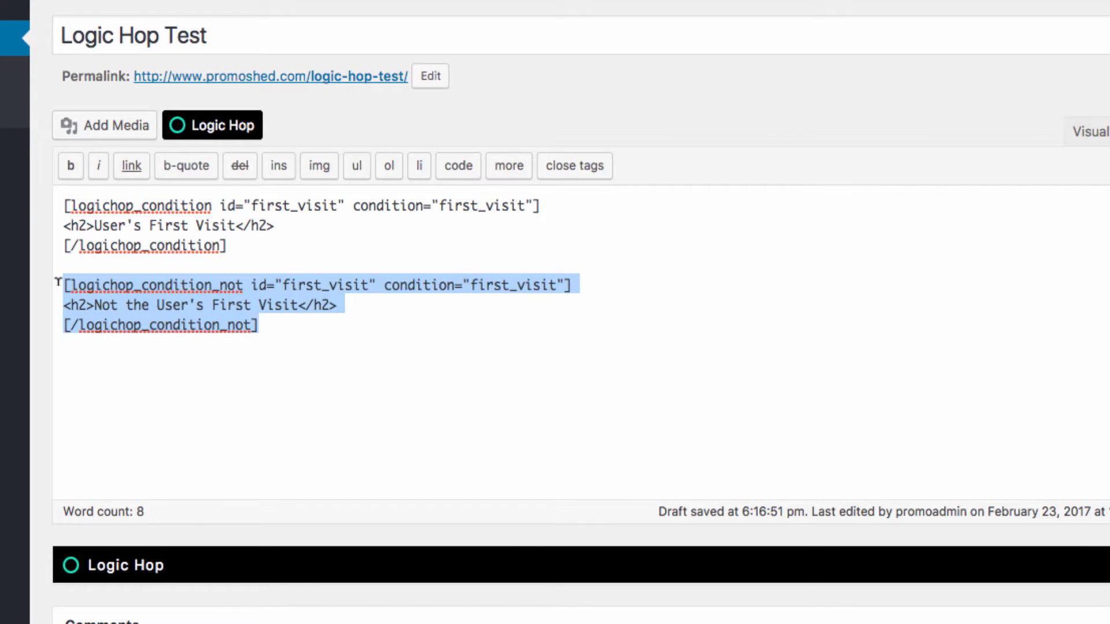
left_click_drag(237, 246, 79, 203)
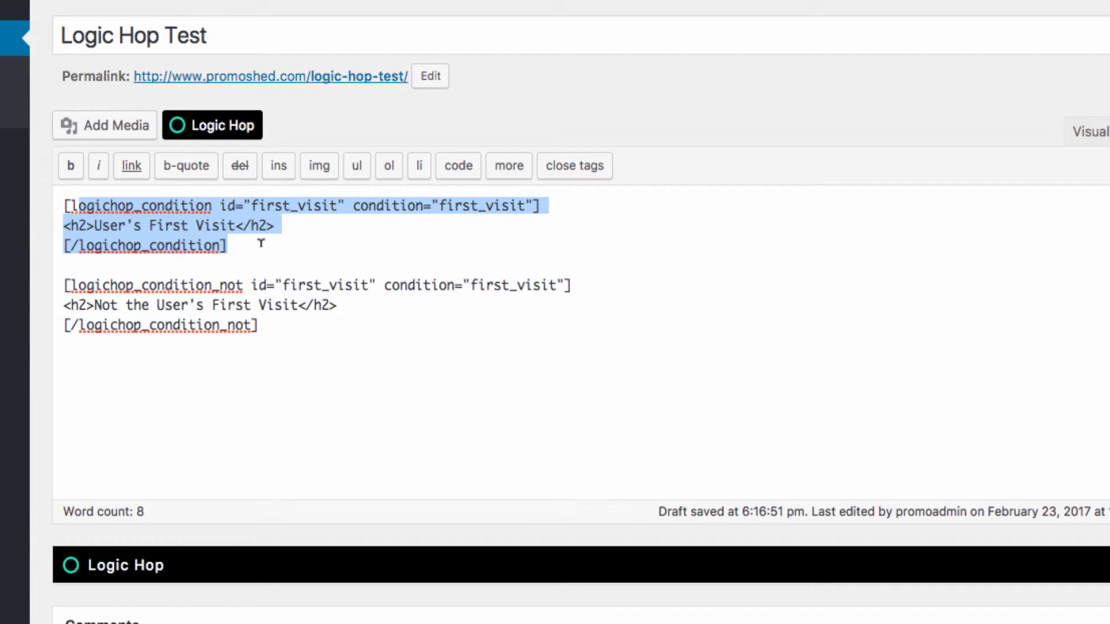
left_click_drag(260, 245, 153, 224)
left_click_drag(283, 325, 60, 286)
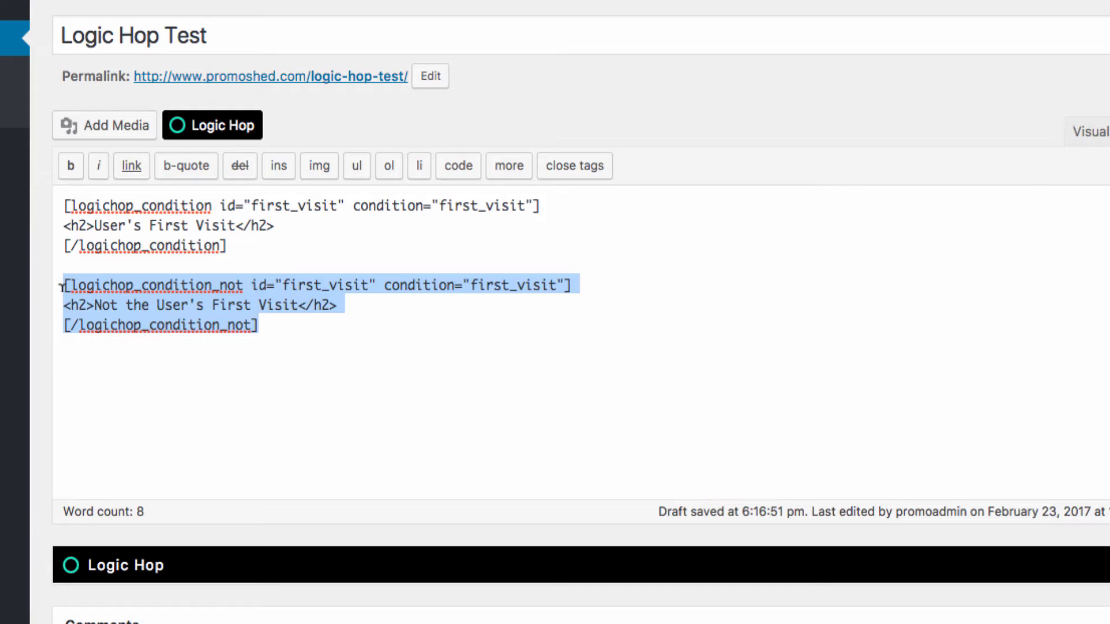
left_click(806, 322)
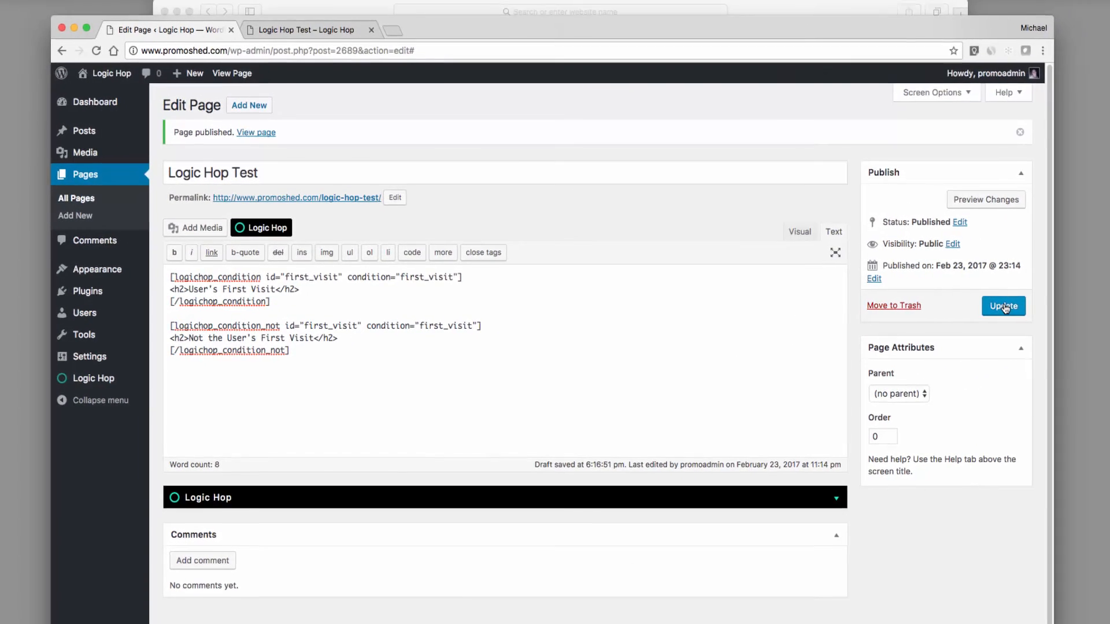
Update the Logic Hop Test page and reload its published view in the browser
left_click(1005, 307)
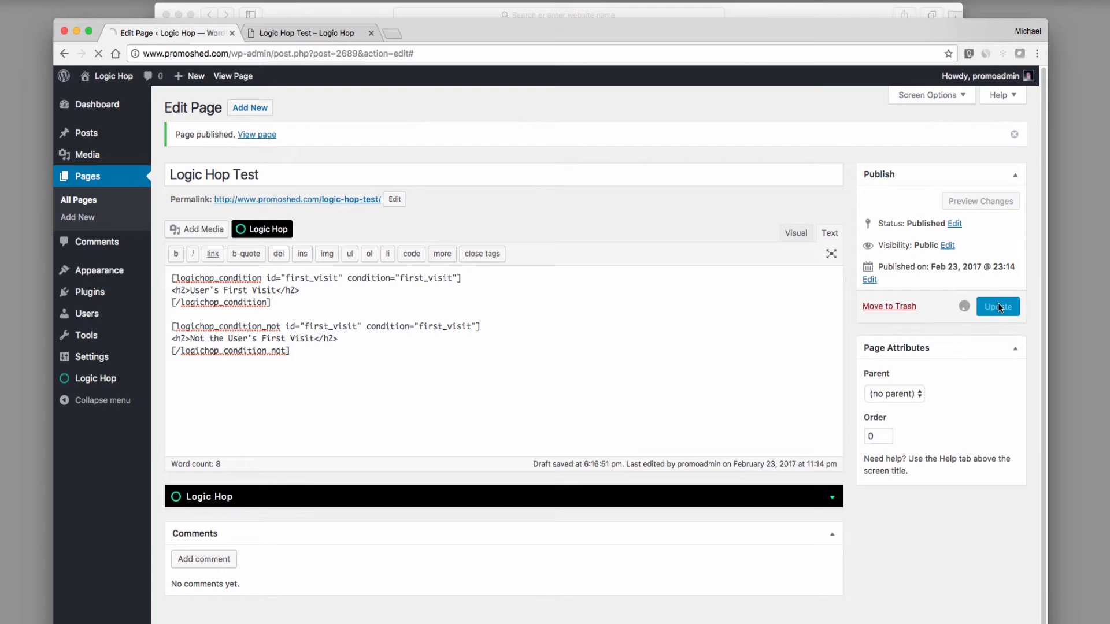
left_click(313, 32)
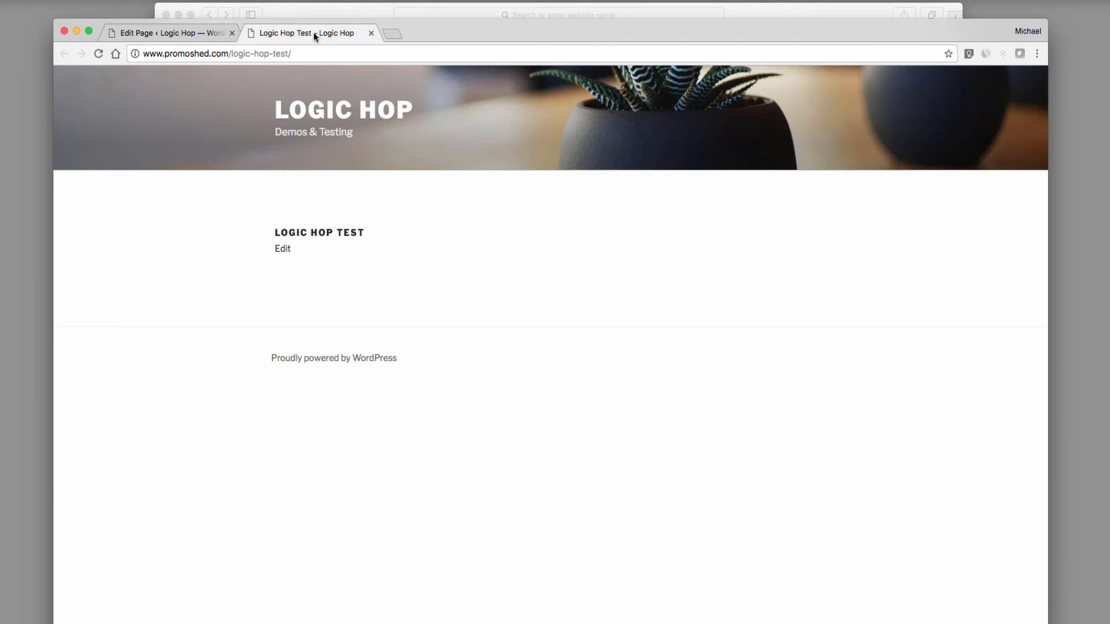
left_click(97, 54)
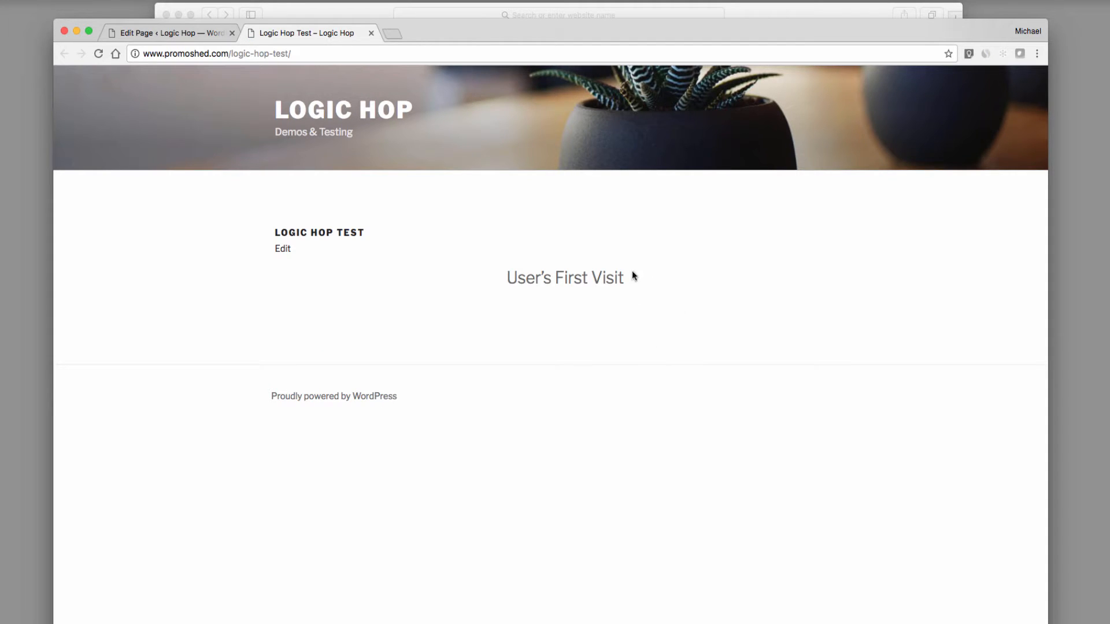
mouse_move(628, 277)
left_mouse_down()
mouse_move(513, 277)
mouse_move(626, 278)
left_mouse_up()
left_click(333, 54)
key("super+c")
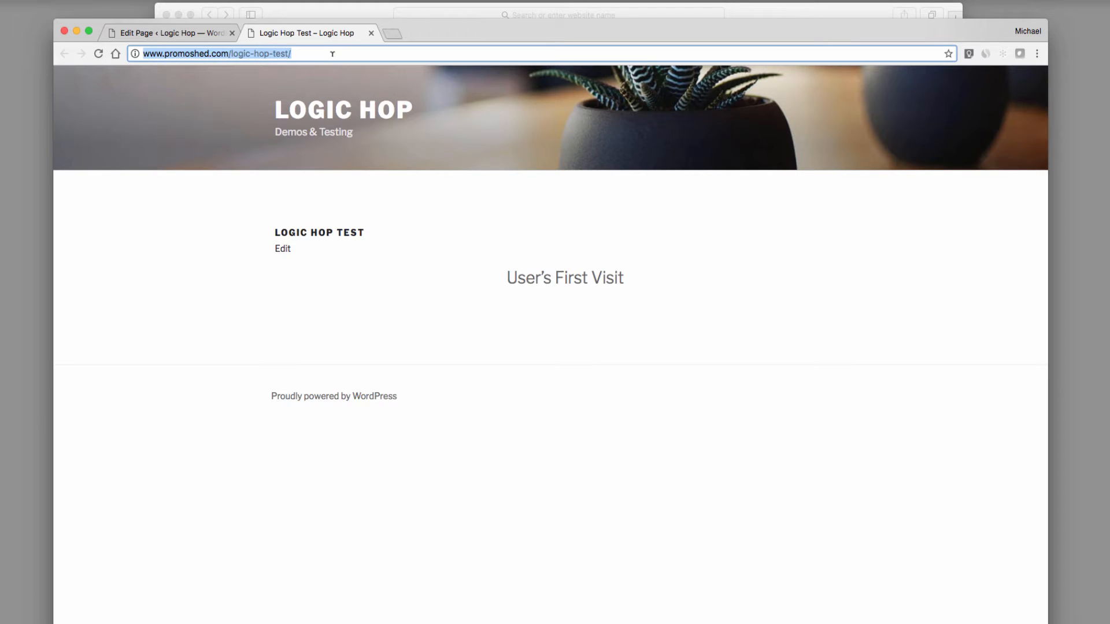
left_click(361, 14)
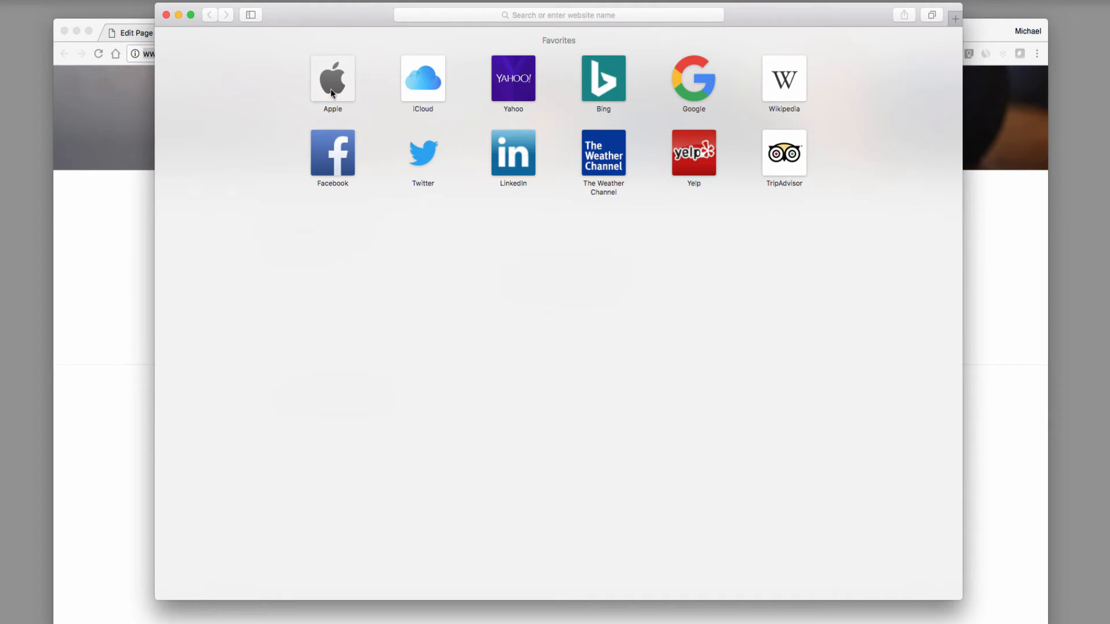
mouse_move(301, 14)
left_mouse_down()
mouse_move(290, 44)
mouse_move(305, 20)
left_mouse_up()
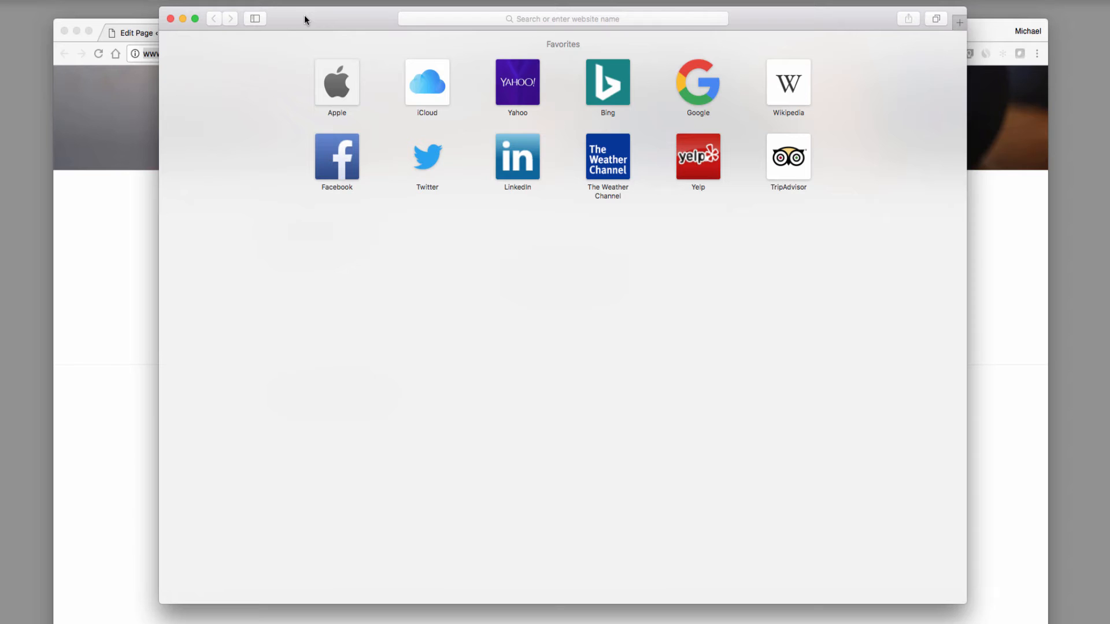
left_click(529, 19)
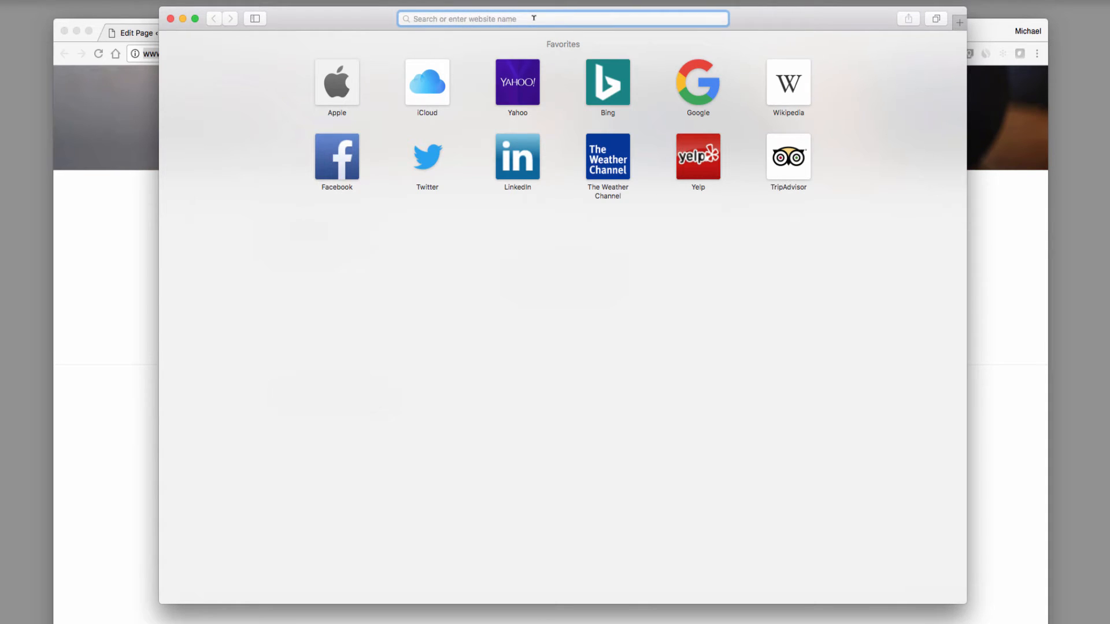
key("super+v")
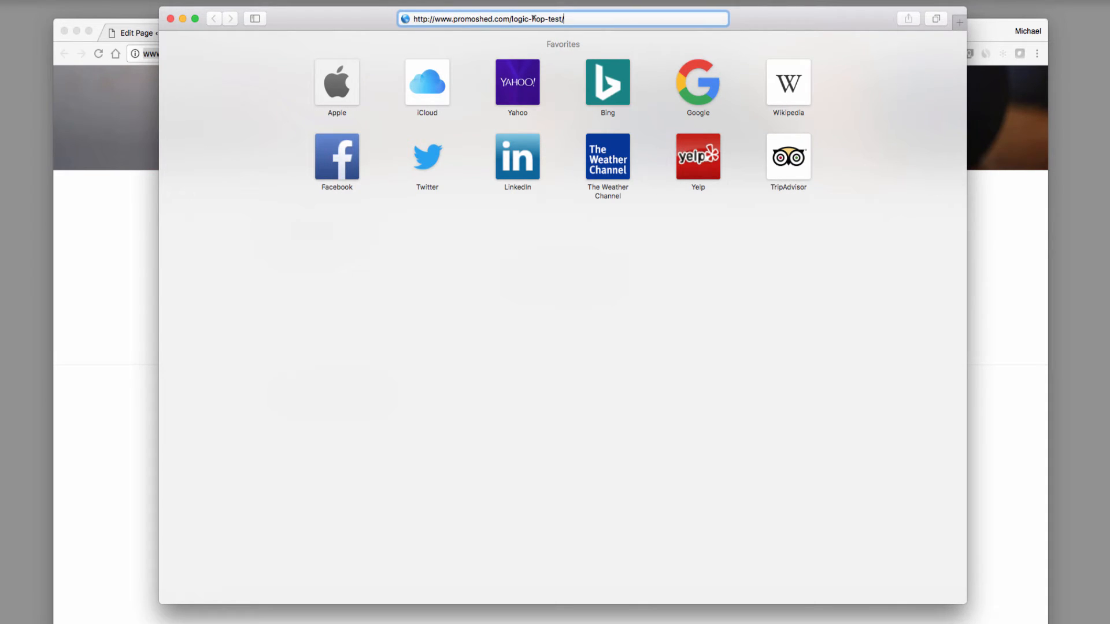
key("Return")
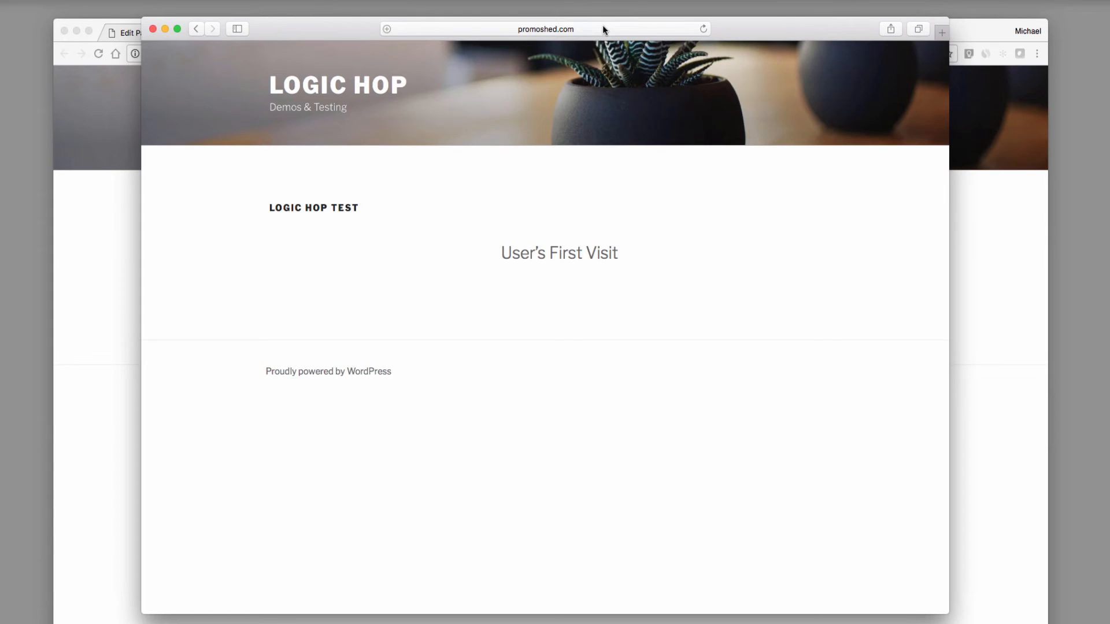
Reload the test page in Safari and check which visit heading it shows within the same session
left_click(603, 29)
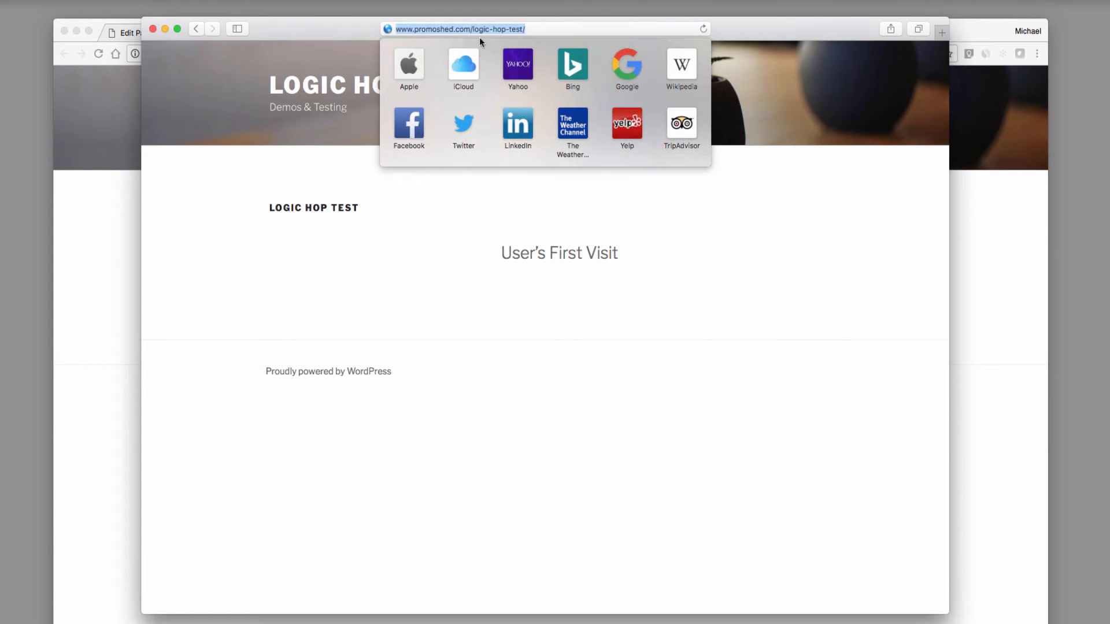
left_click(711, 311)
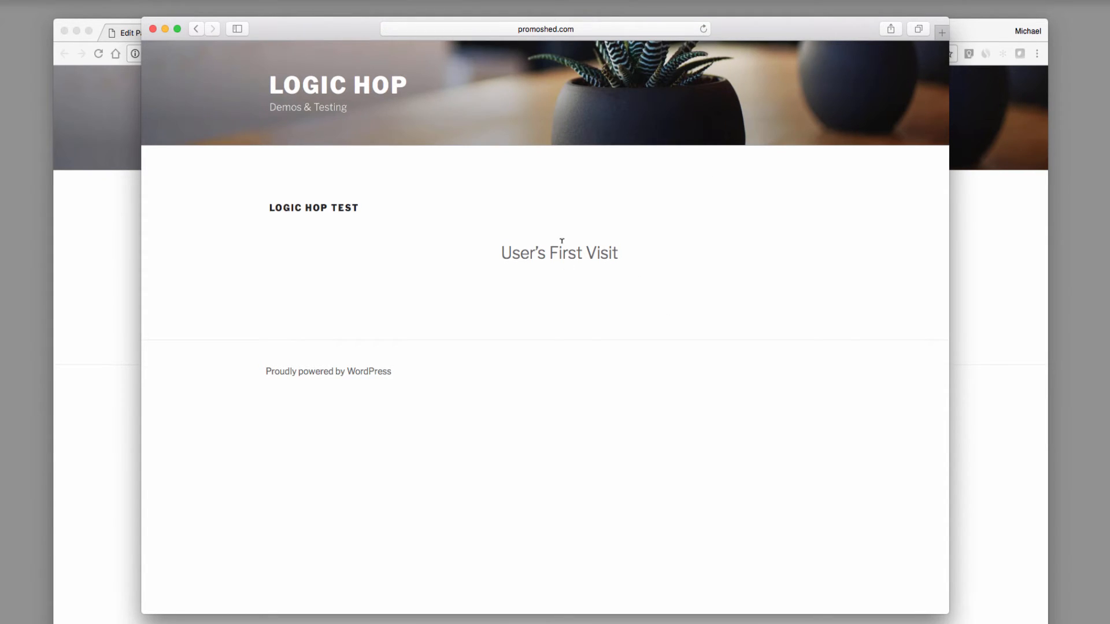
key("super+r")
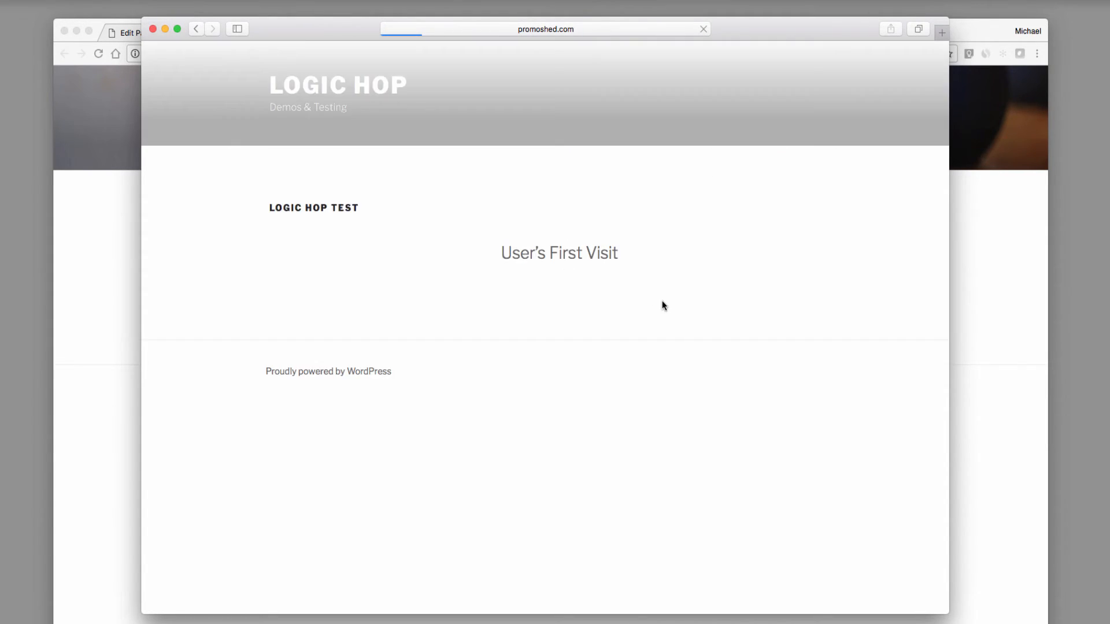
left_click_drag(632, 256, 506, 242)
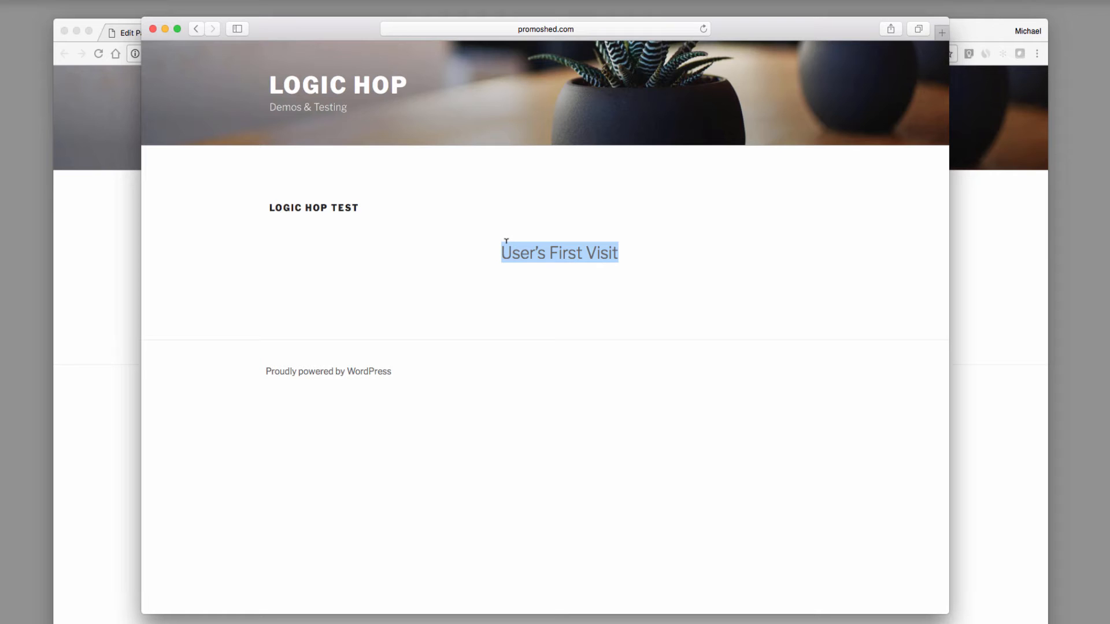
Copy the test page's address, restart Safari and open the page again as a returning visitor
left_click(588, 26)
key("super+c")
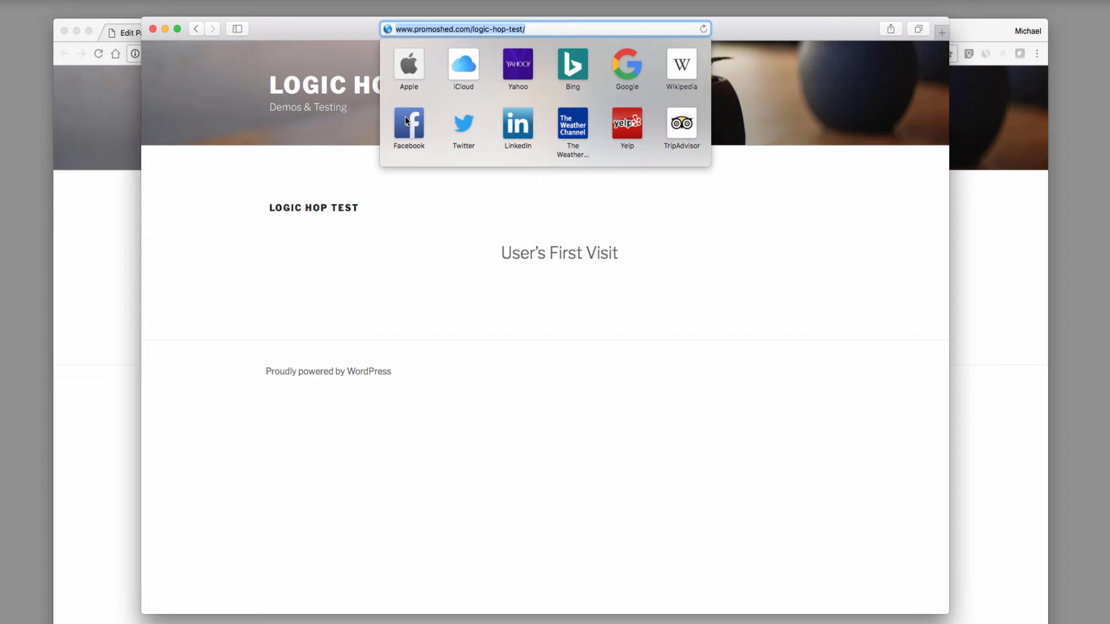
key("super+Tab")
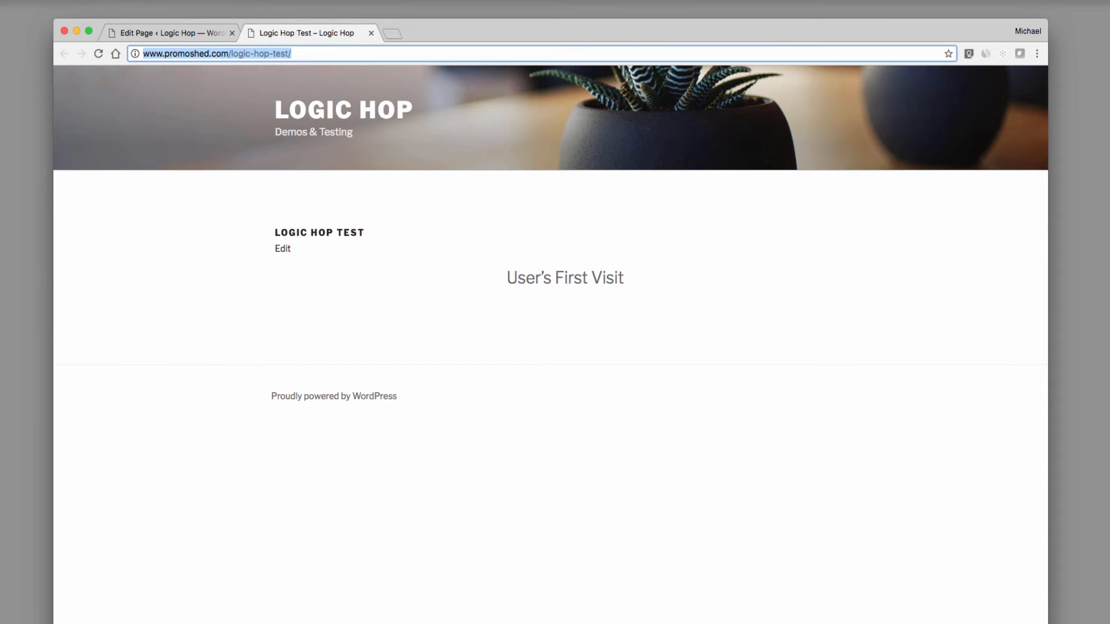
key("super+Tab")
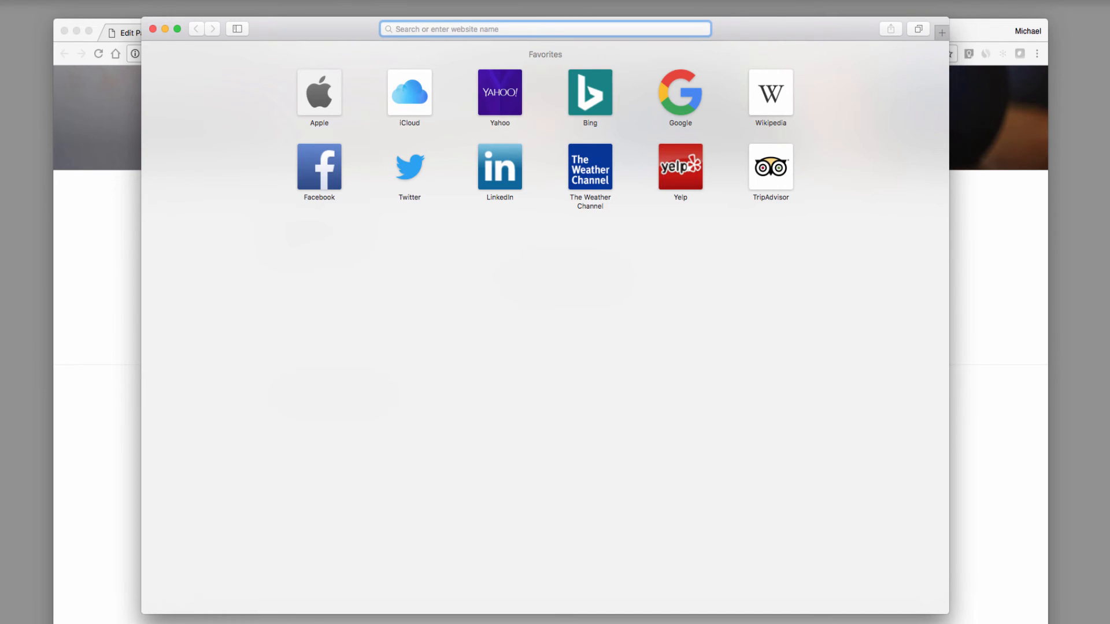
key("super+v")
key("Return")
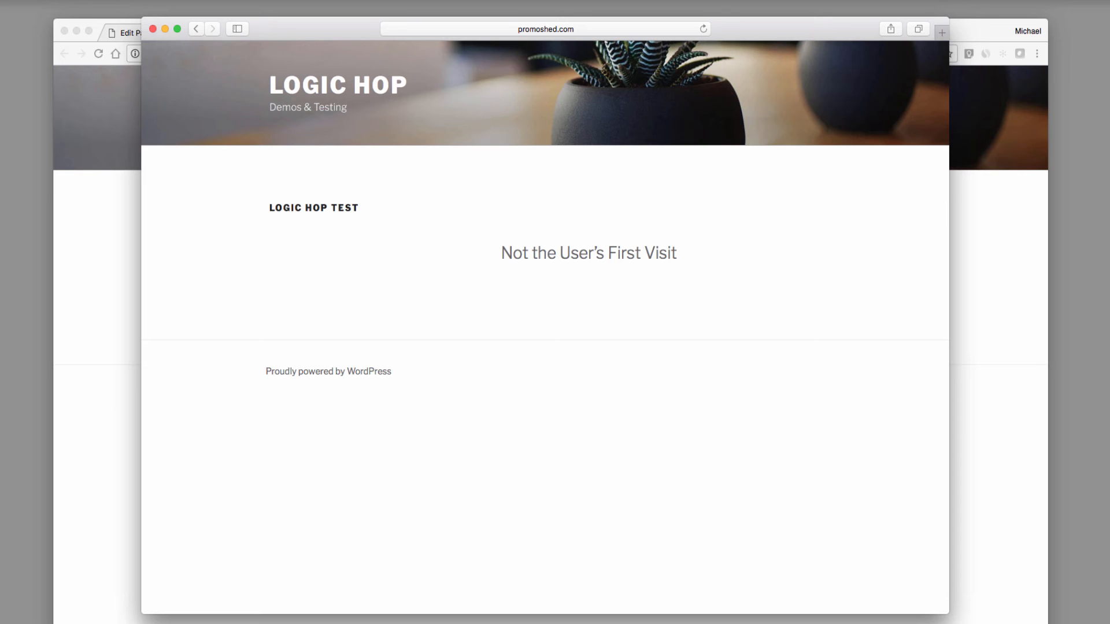
Return to the page editor in Chrome and examine the logichop_condition and logichop_condition_not blocks and their headings
left_click(107, 404)
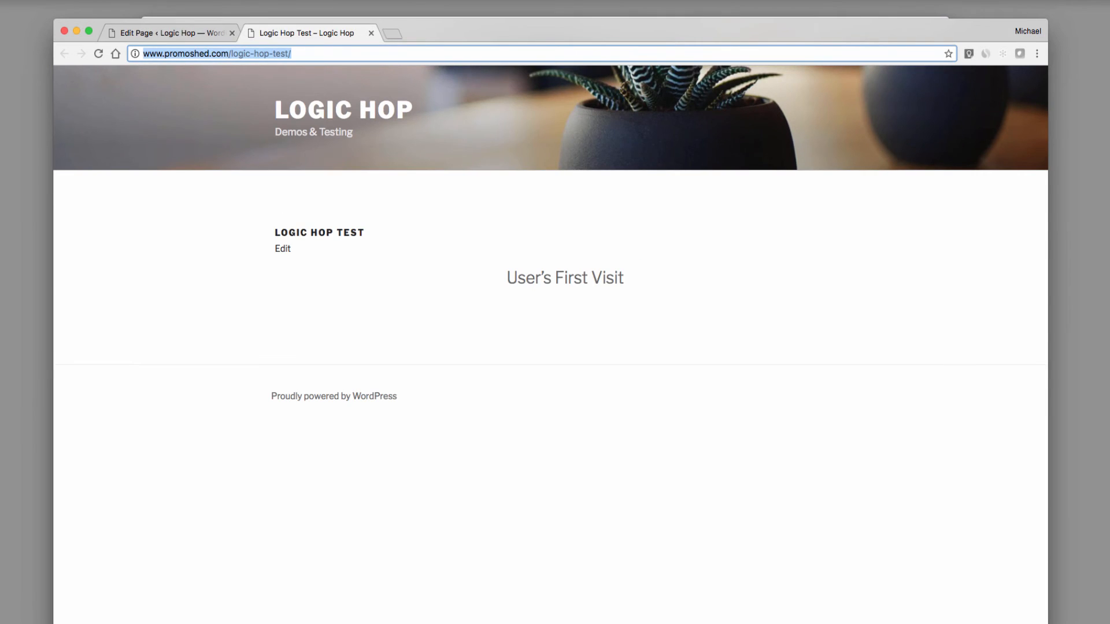
left_click(203, 33)
left_click_drag(272, 302, 171, 276)
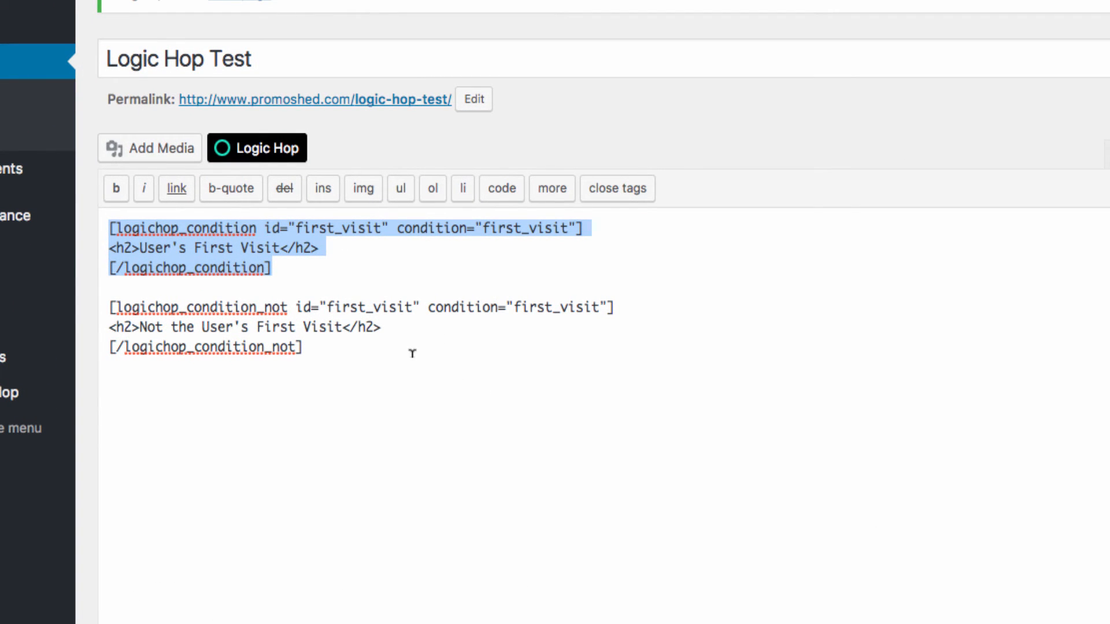
left_click(399, 350)
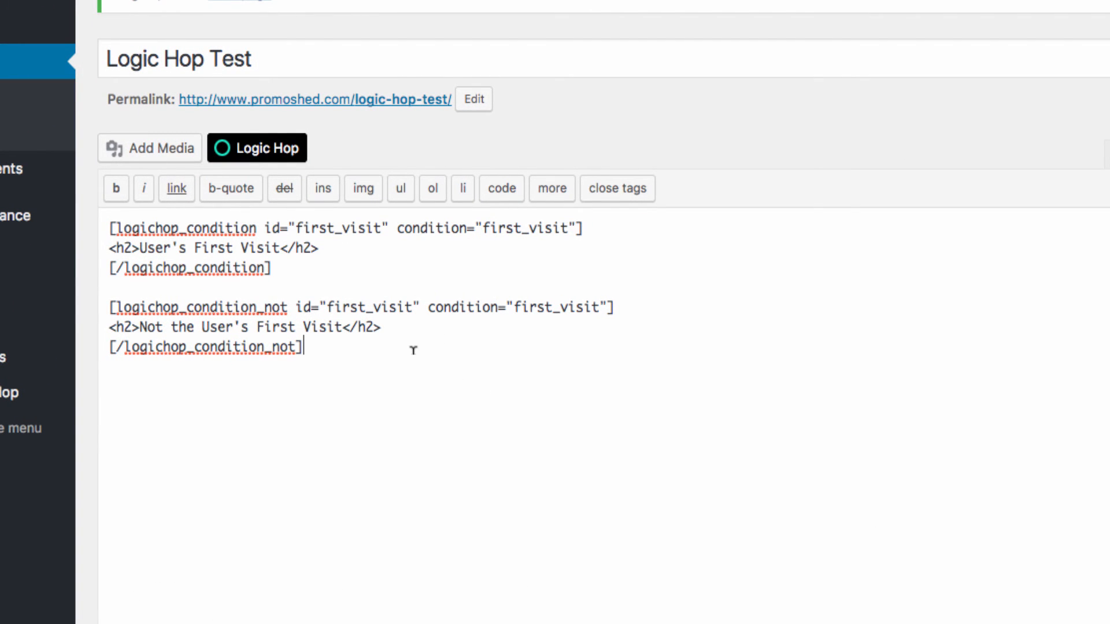
left_click_drag(434, 350, 106, 304)
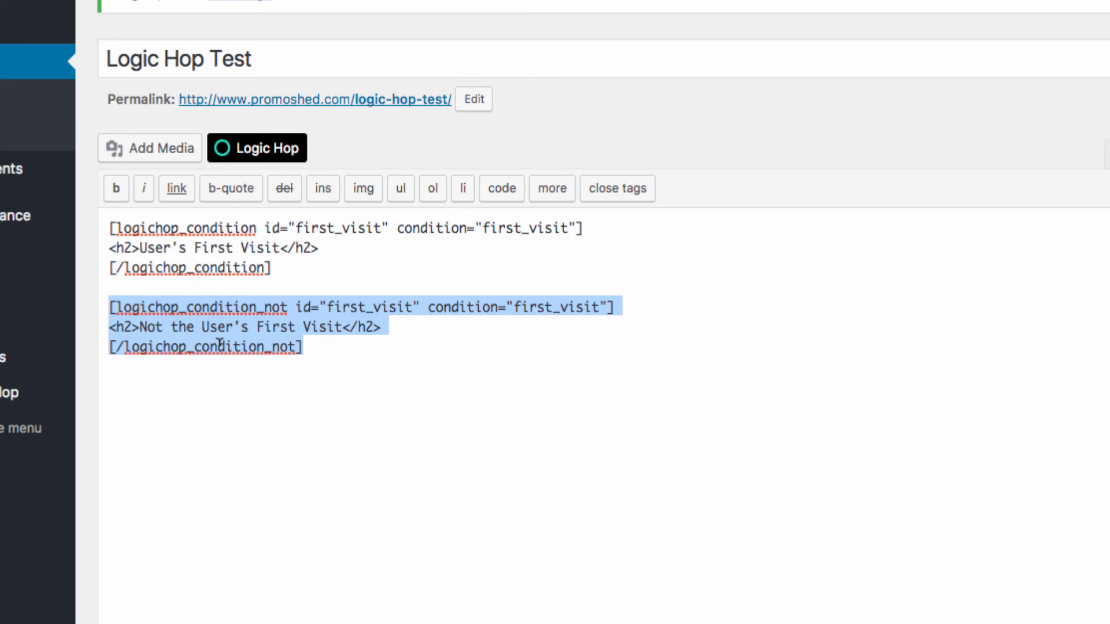
left_click(374, 376)
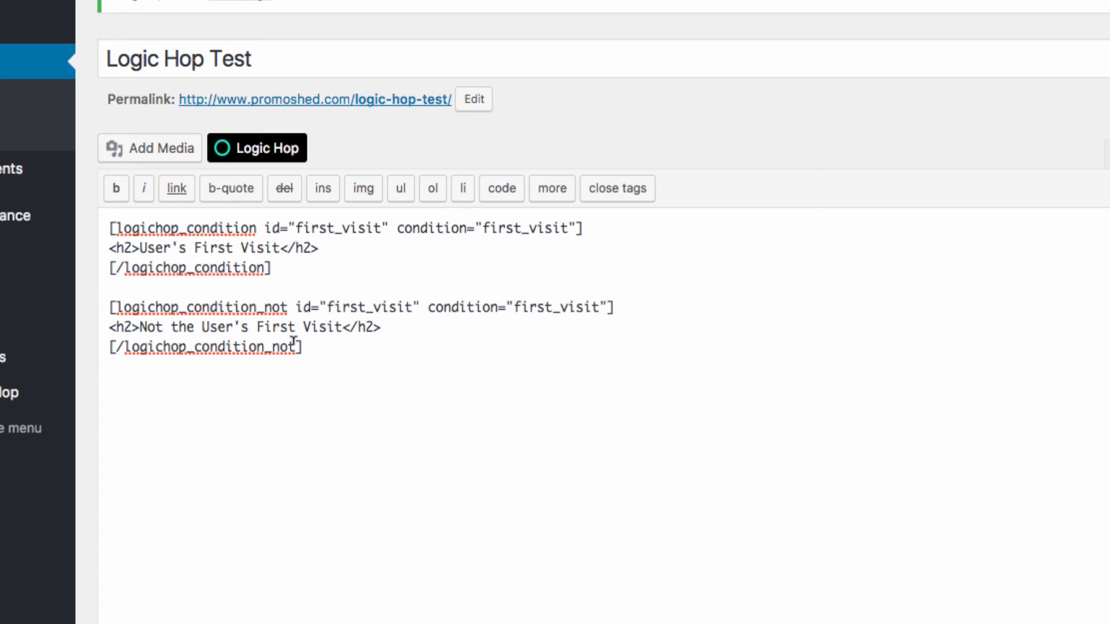
left_click_drag(303, 347, 92, 296)
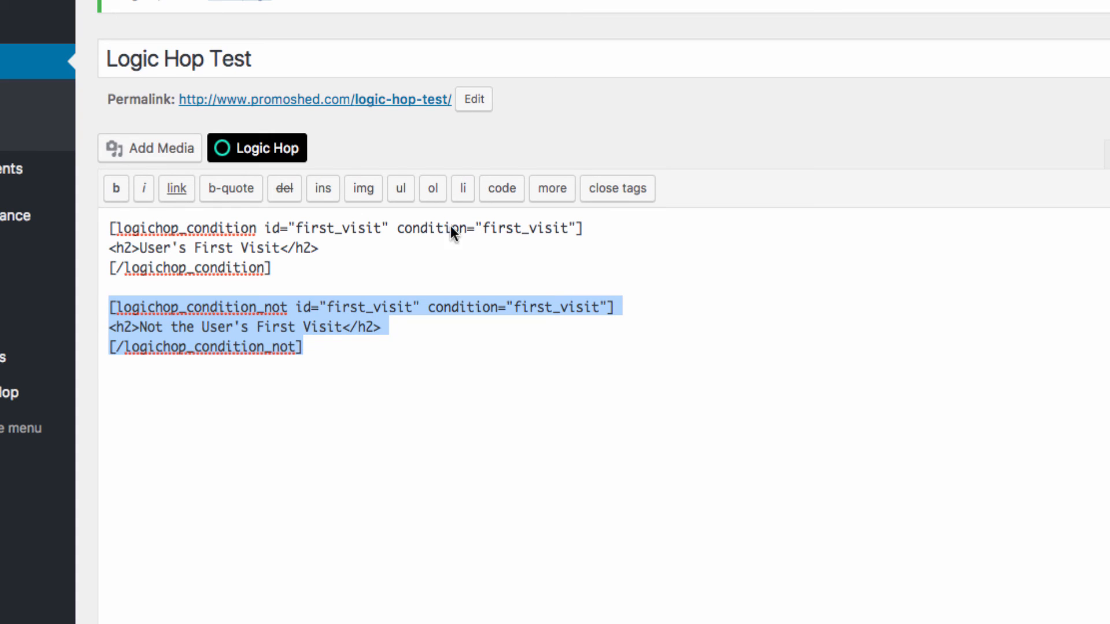
left_click(706, 404)
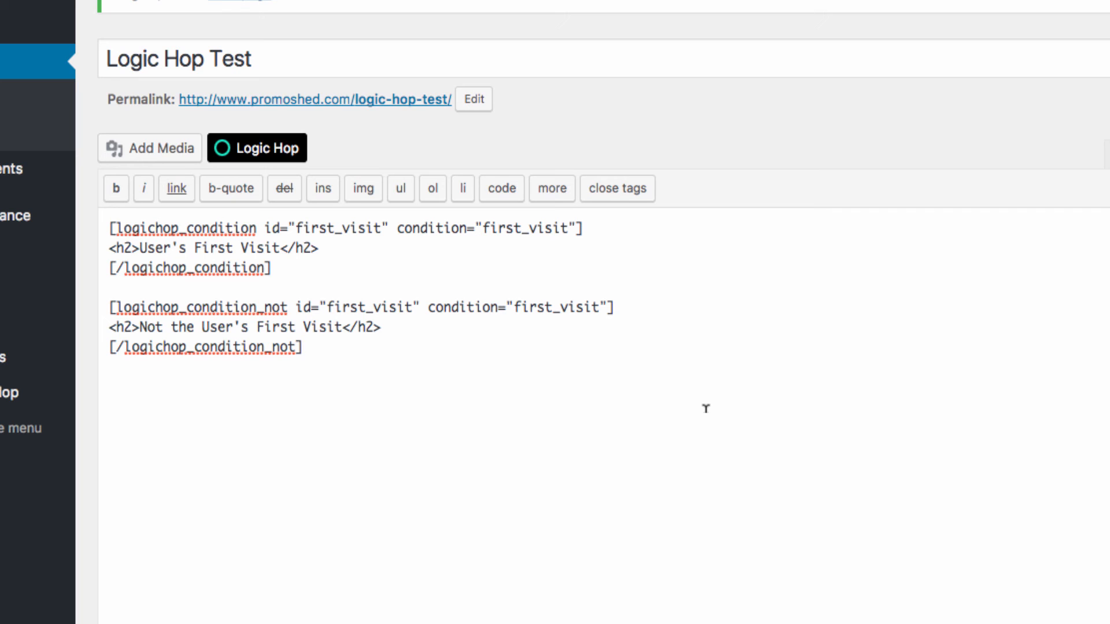
left_click_drag(279, 248, 139, 248)
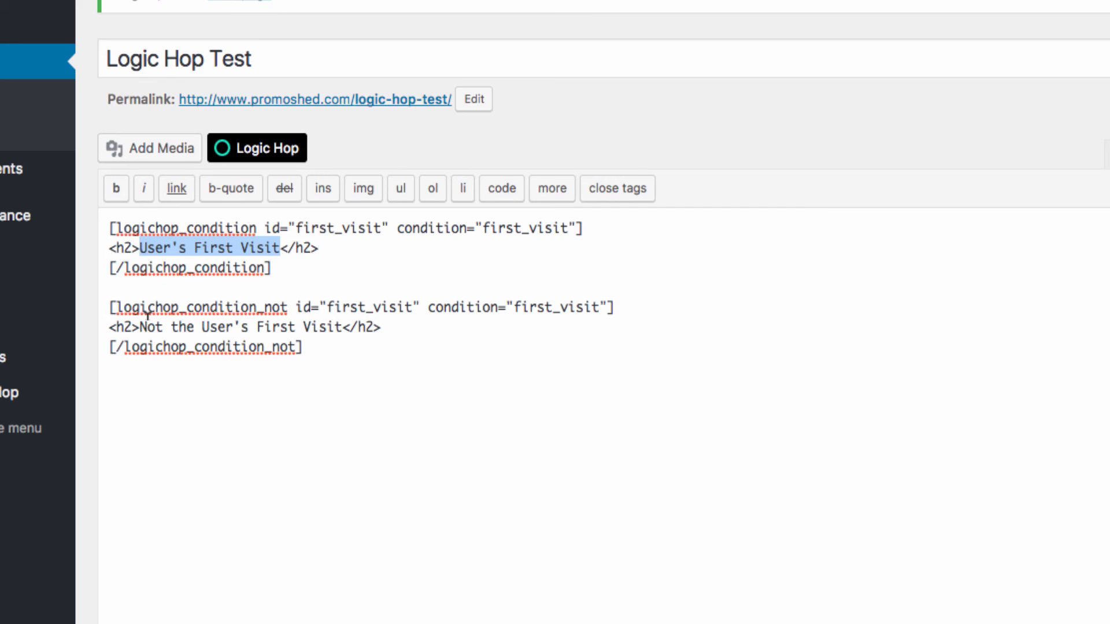